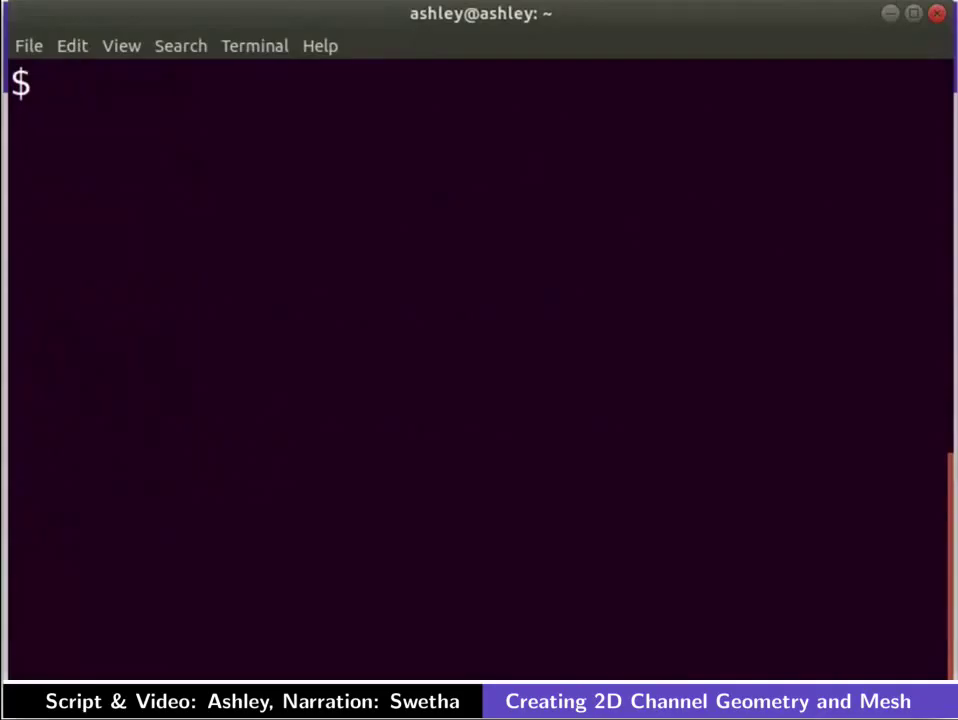
Copy the channel395 tutorial case into the $FOAM_RUN folder
type("cd $FOAM_RUN")
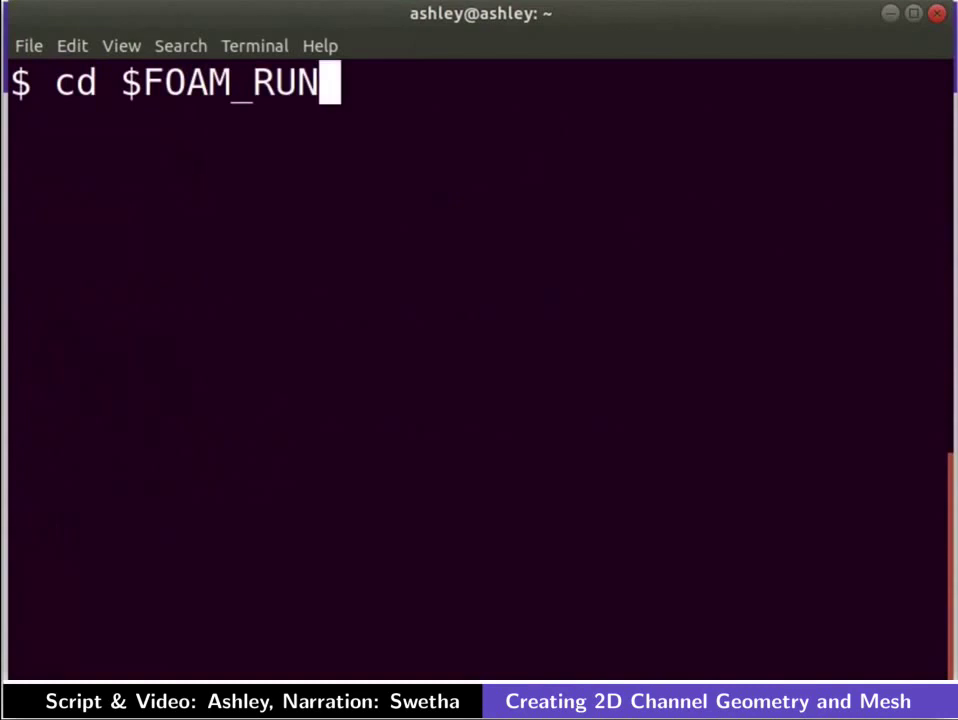
key("Return")
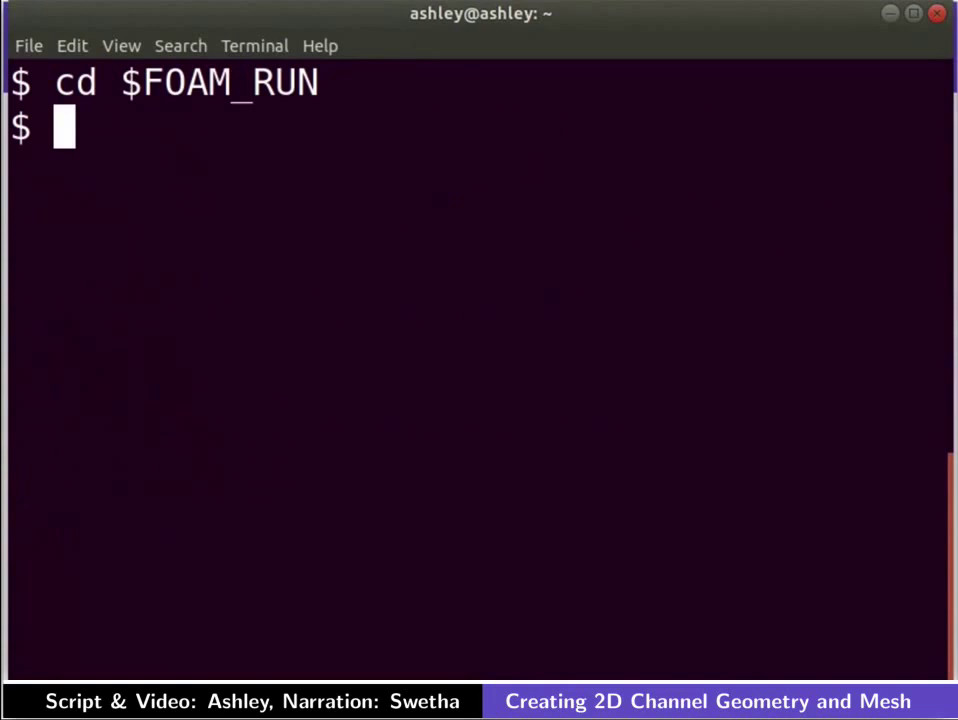
type("cp -r $FOAM_TUTORIALS/incompressible/pimpleFoam/LES/channel395 .")
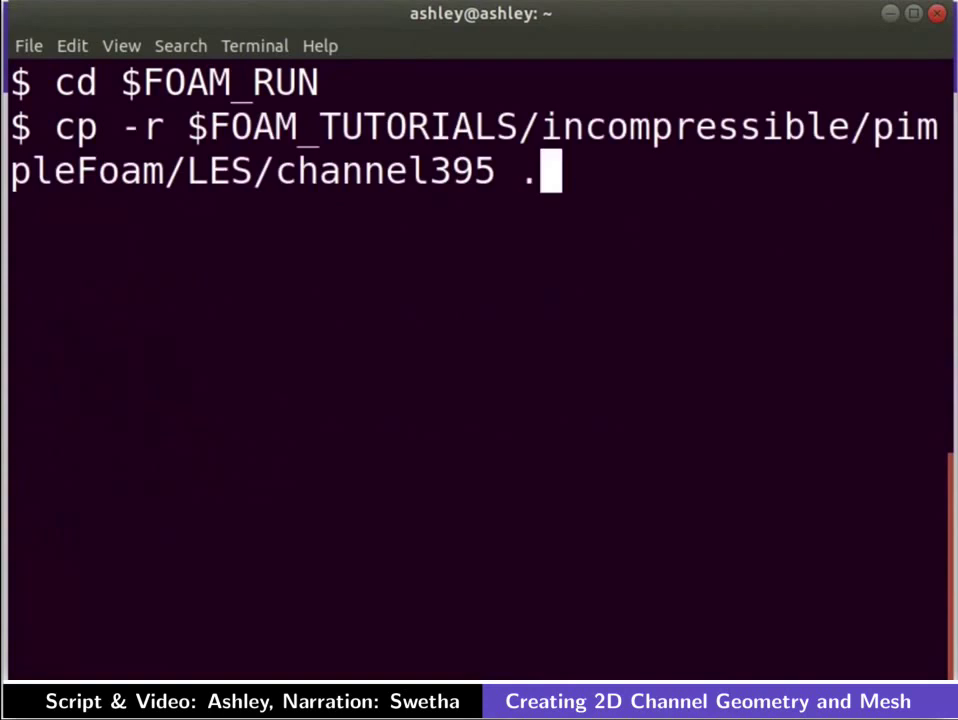
key("Return")
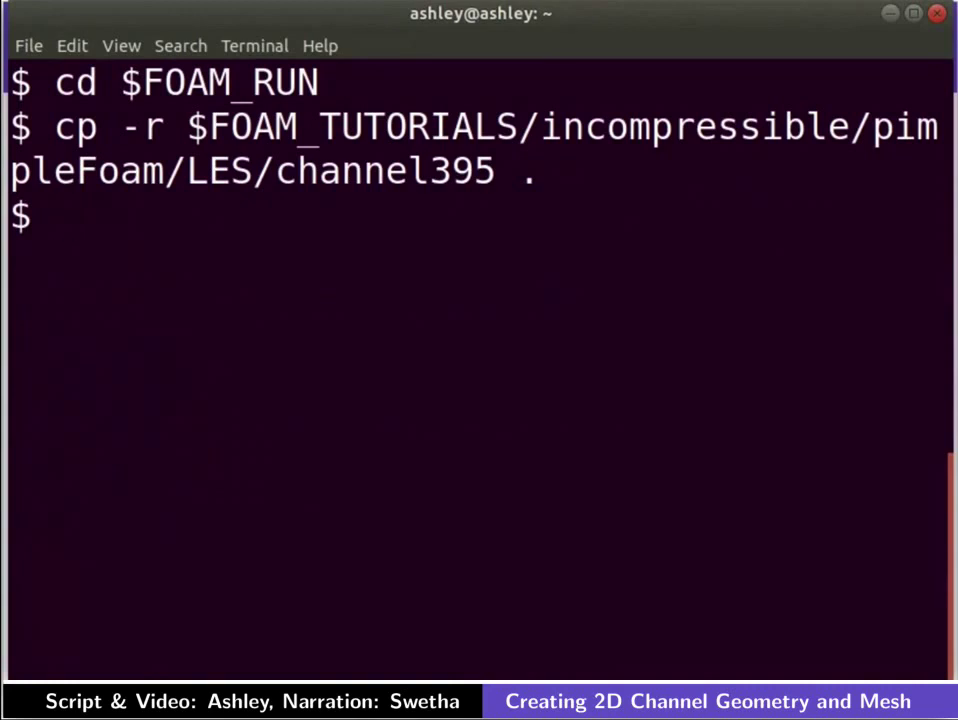
Delete channel395/0 and enter the gedit command for channel395/system/blockMeshDict
type("rm -r channel395/0")
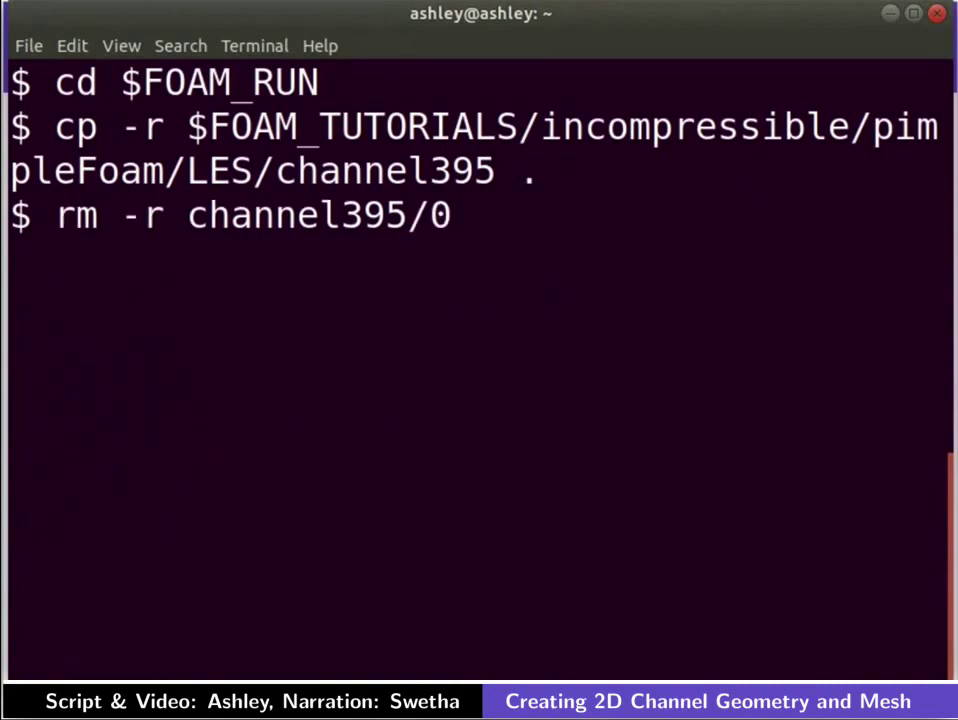
key("Return")
type("gedit channel395/system/blockMeshDict")
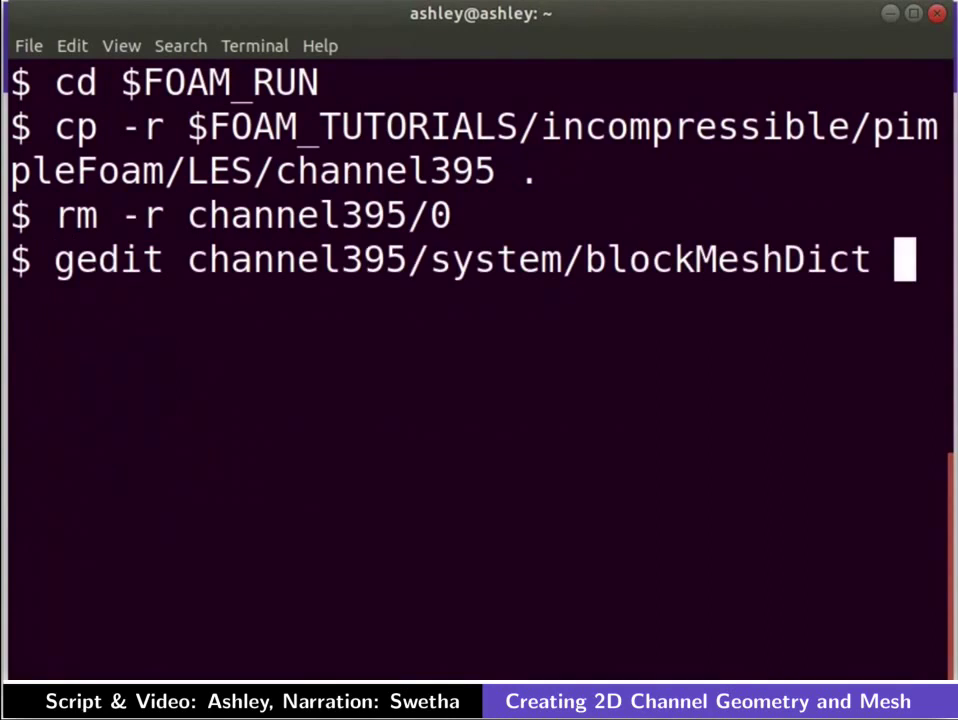
Open blockMeshDict in gedit and delete everything from vertices to the end of the file
key("Return")
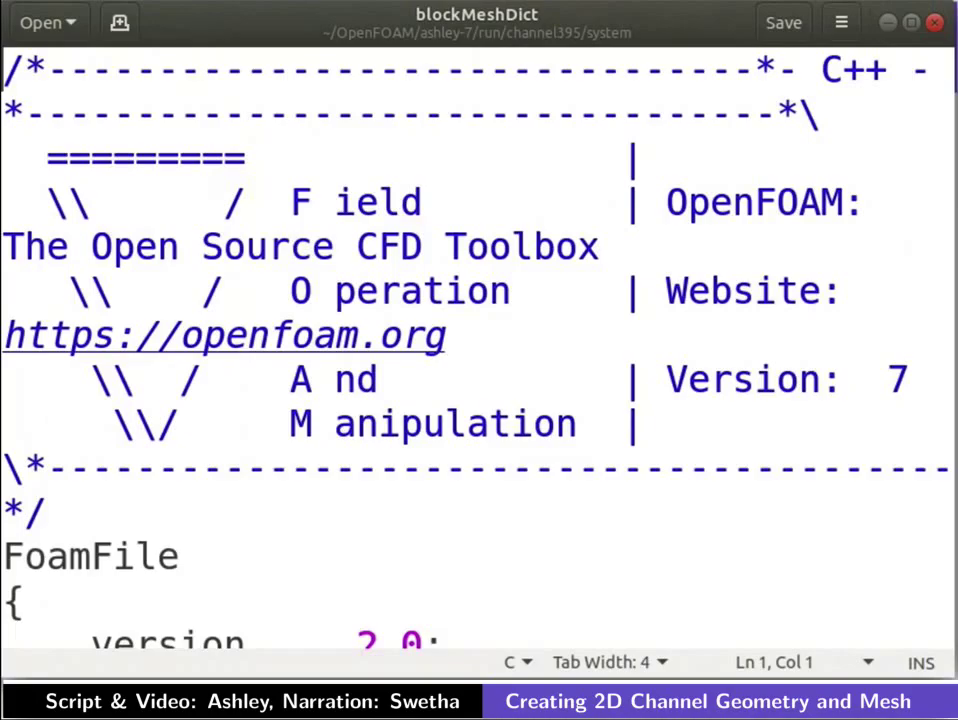
scroll(30, 290, "down", 5)
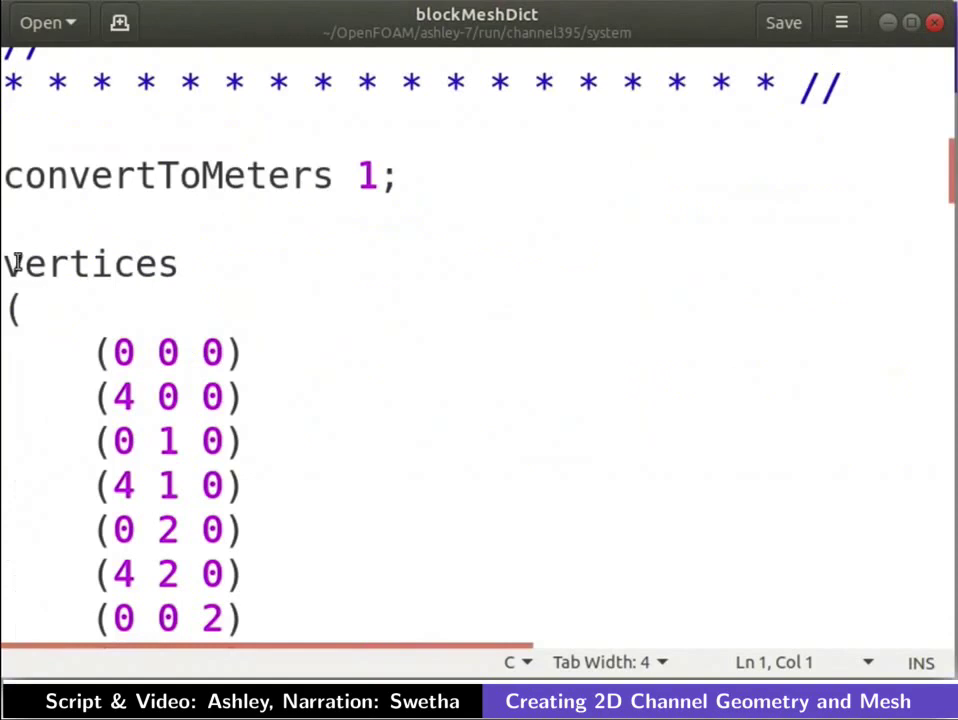
left_click_drag(6, 261, 940, 630)
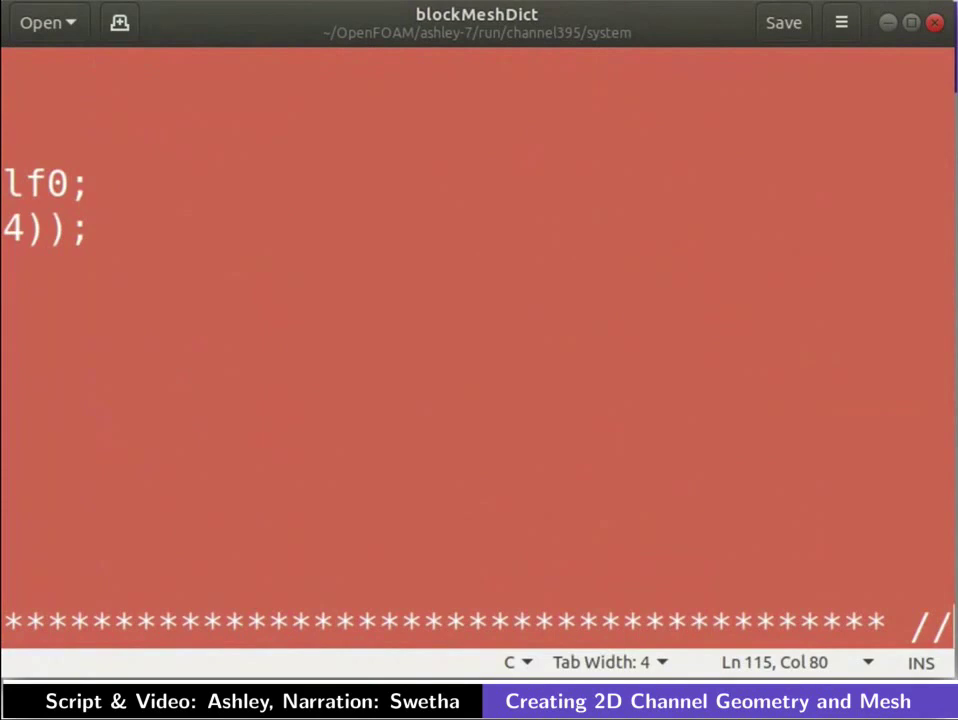
key("Delete")
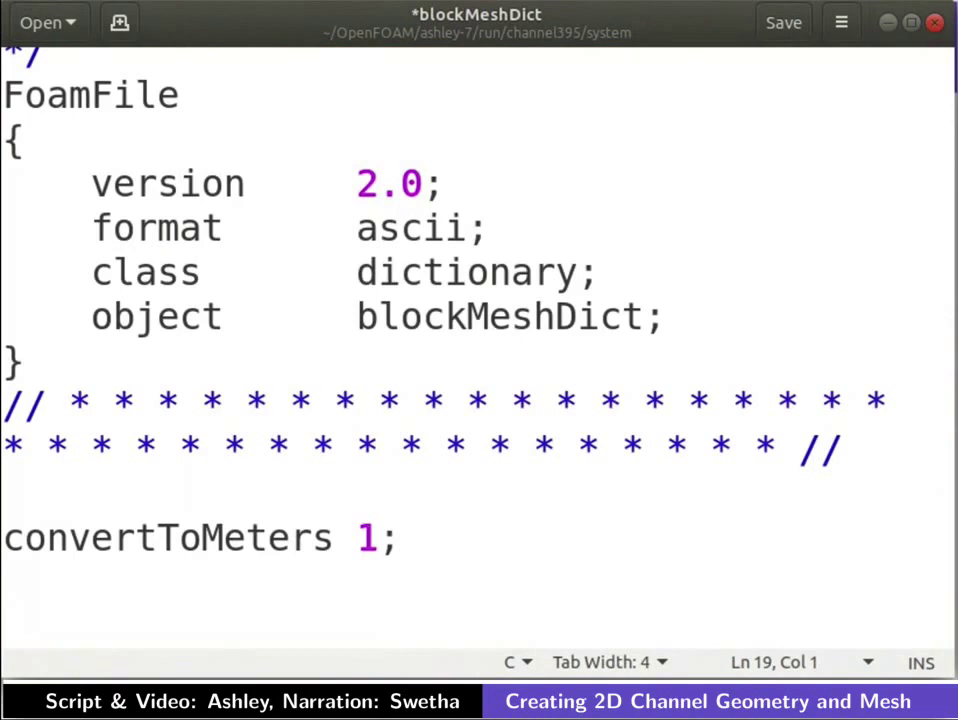
left_click_drag(3, 537, 378, 537)
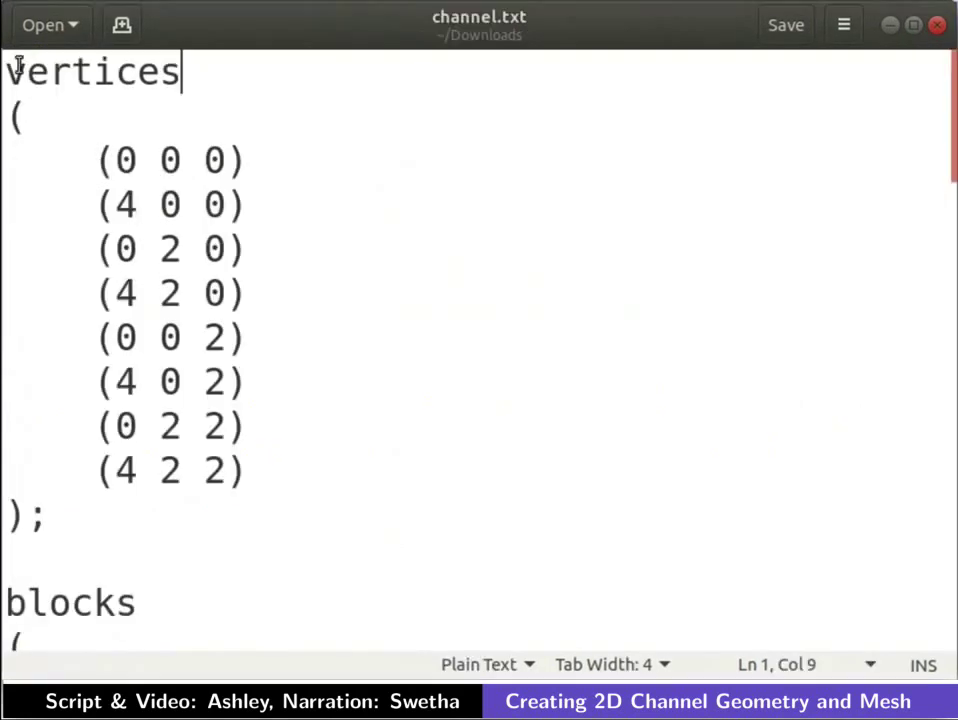
Copy all of channel.txt and paste it into blockMeshDict at empty line 19
left_click(14, 70)
key("ctrl+a")
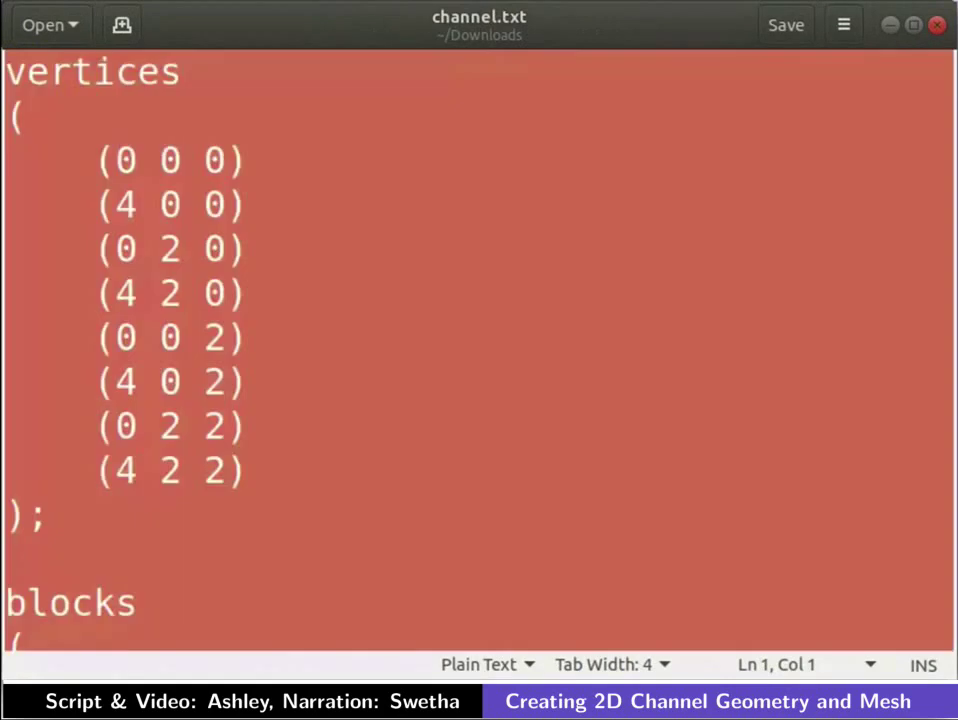
right_click(709, 364)
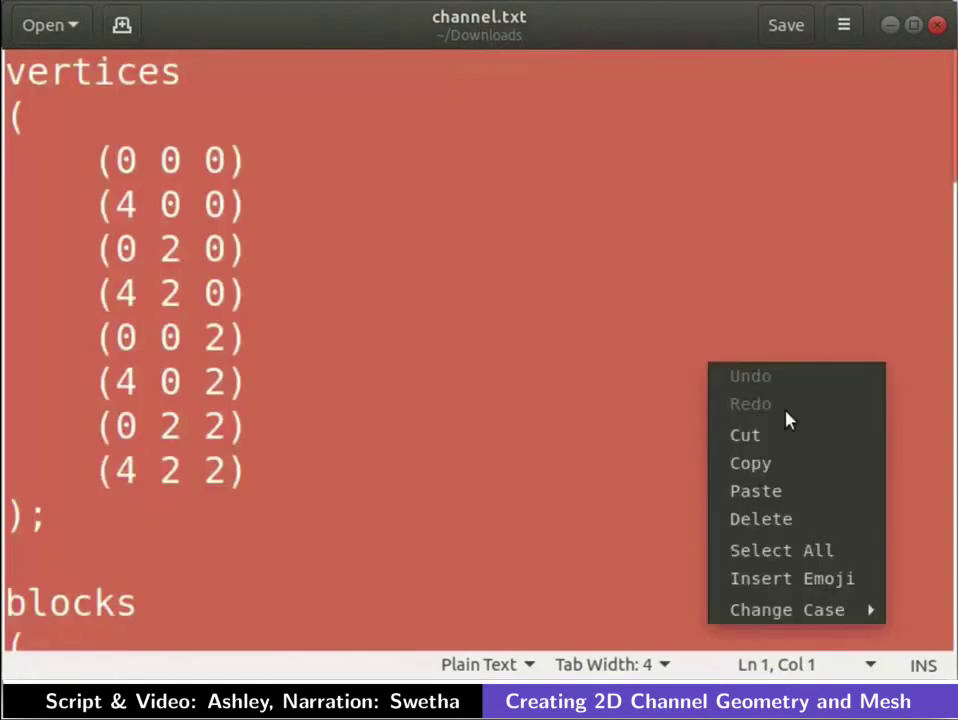
left_click(796, 464)
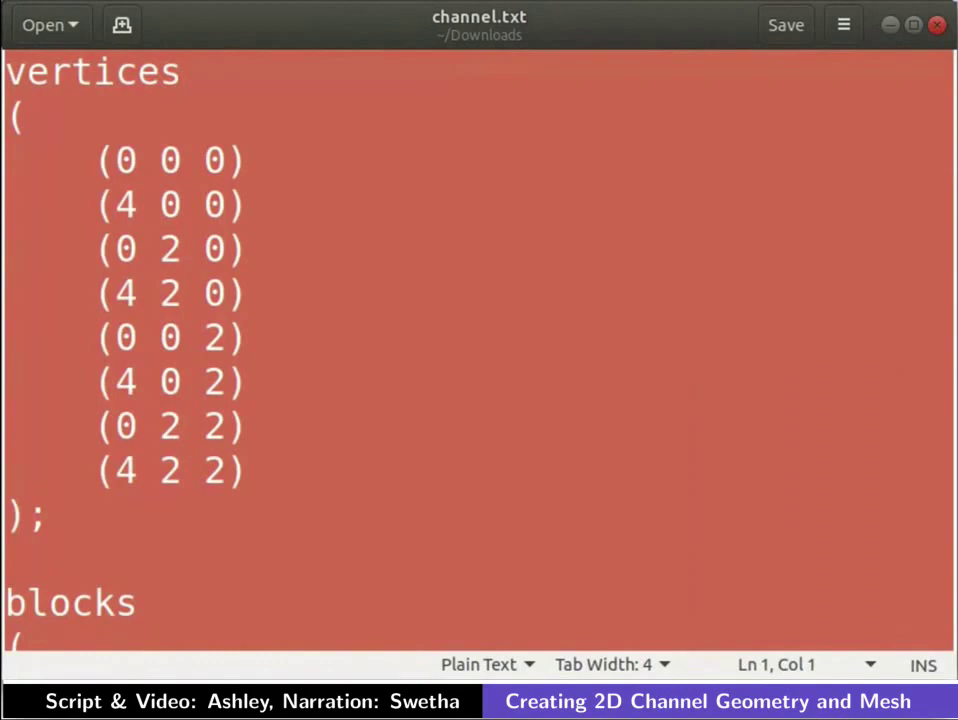
key("alt+Tab")
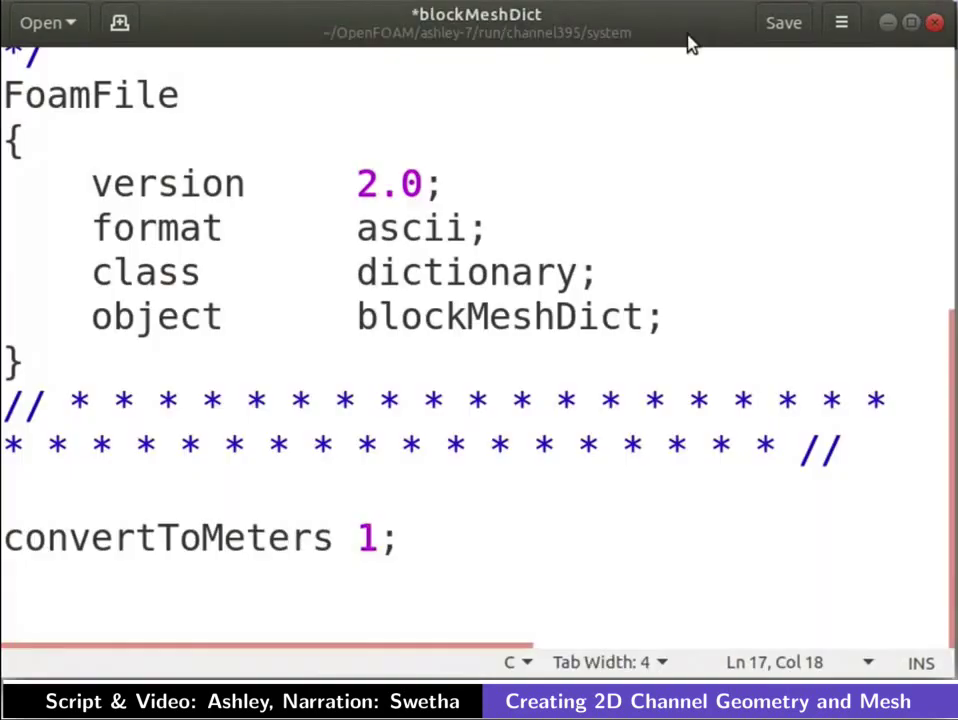
left_click(58, 606)
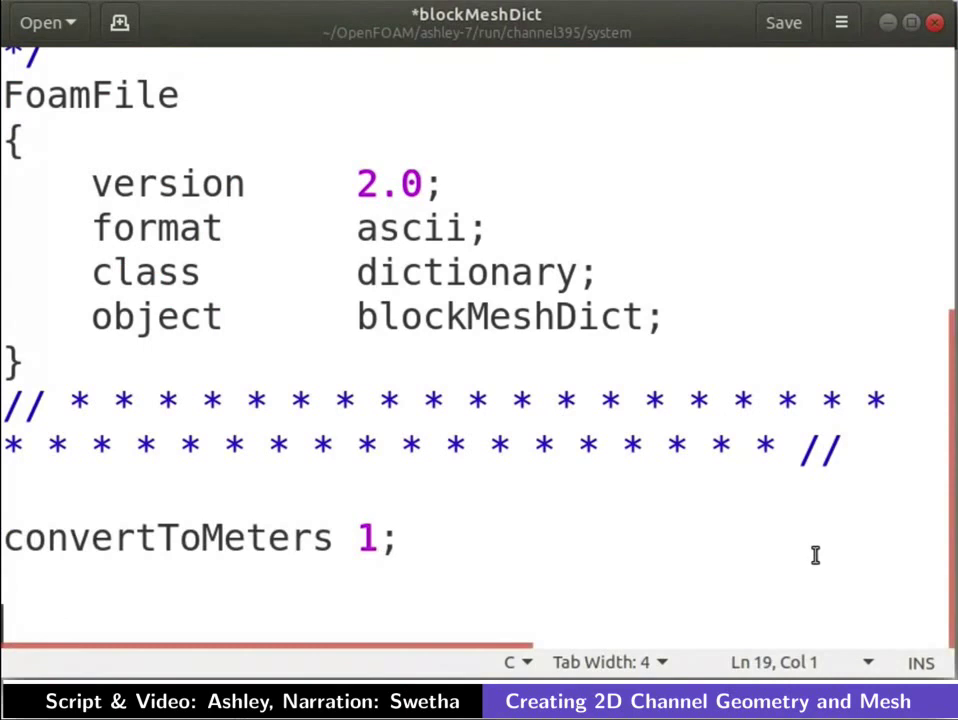
right_click(24, 622)
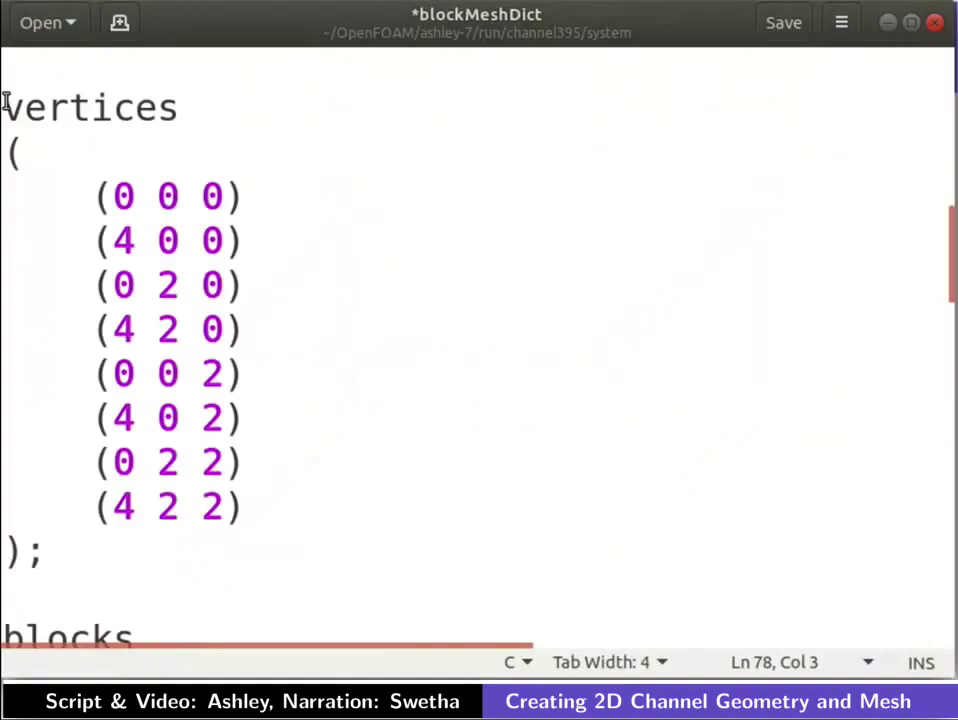
left_click_drag(5, 103, 40, 553)
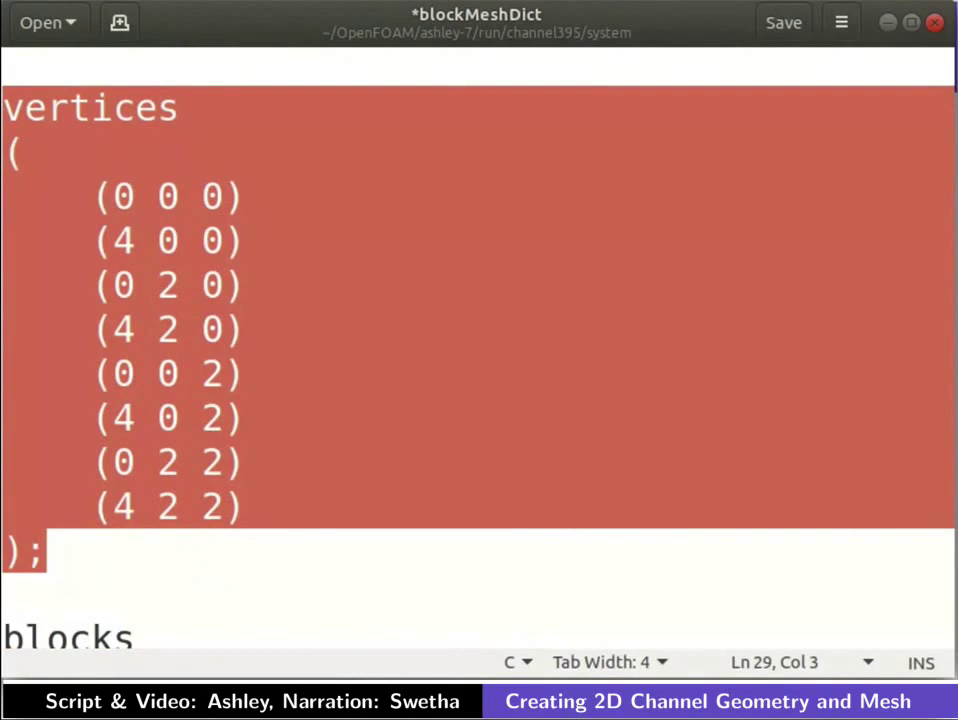
left_click_drag(93, 196, 243, 196)
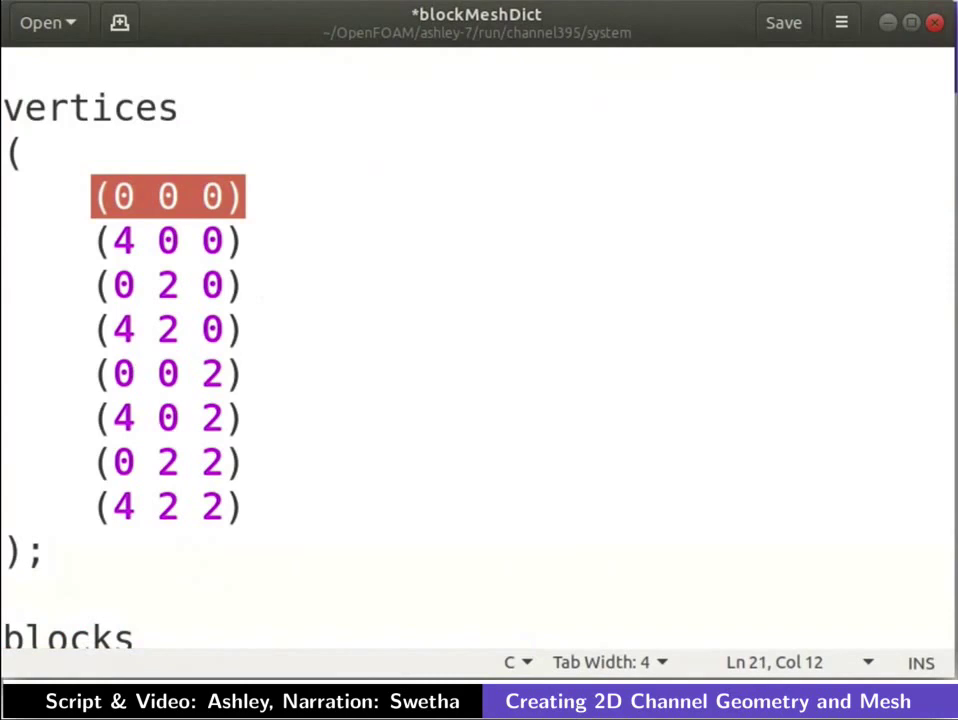
left_click_drag(93, 241, 243, 241)
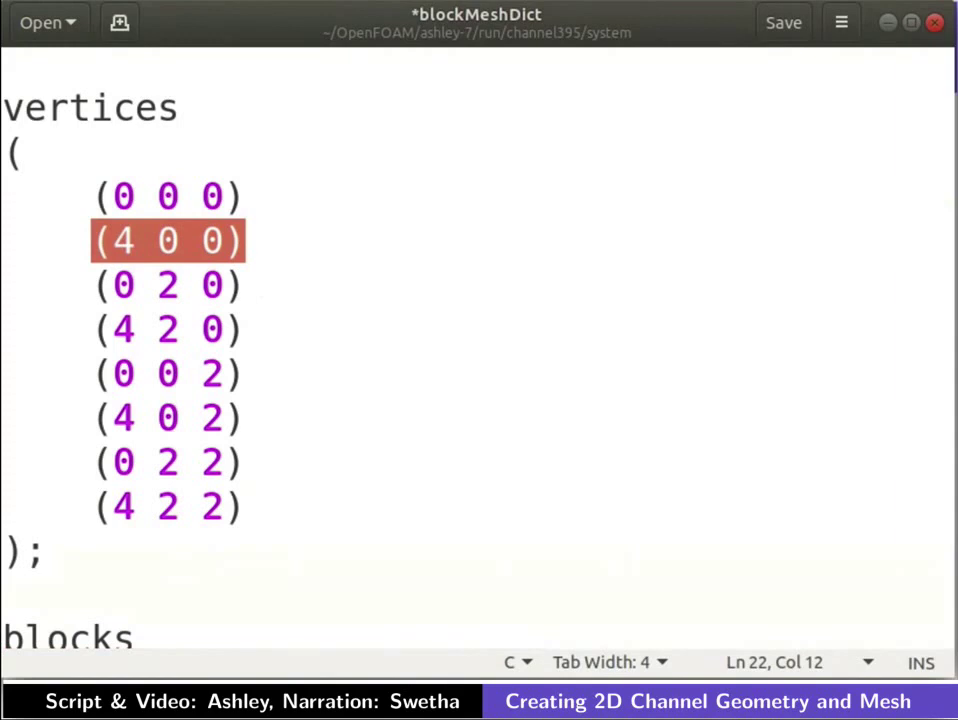
left_click(92, 280)
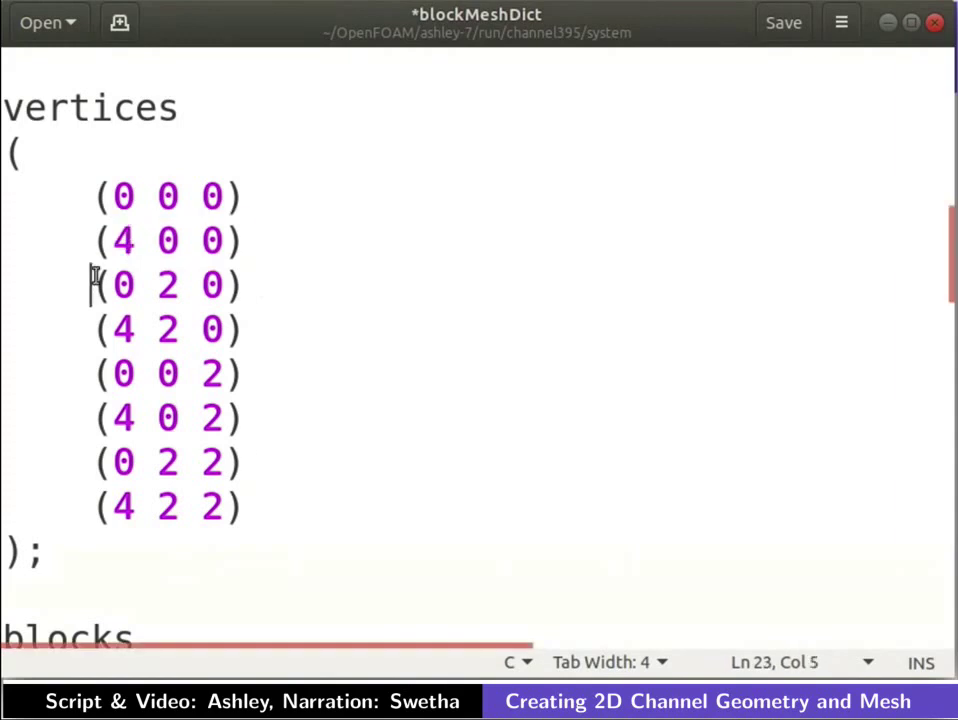
left_click_drag(92, 280, 252, 327)
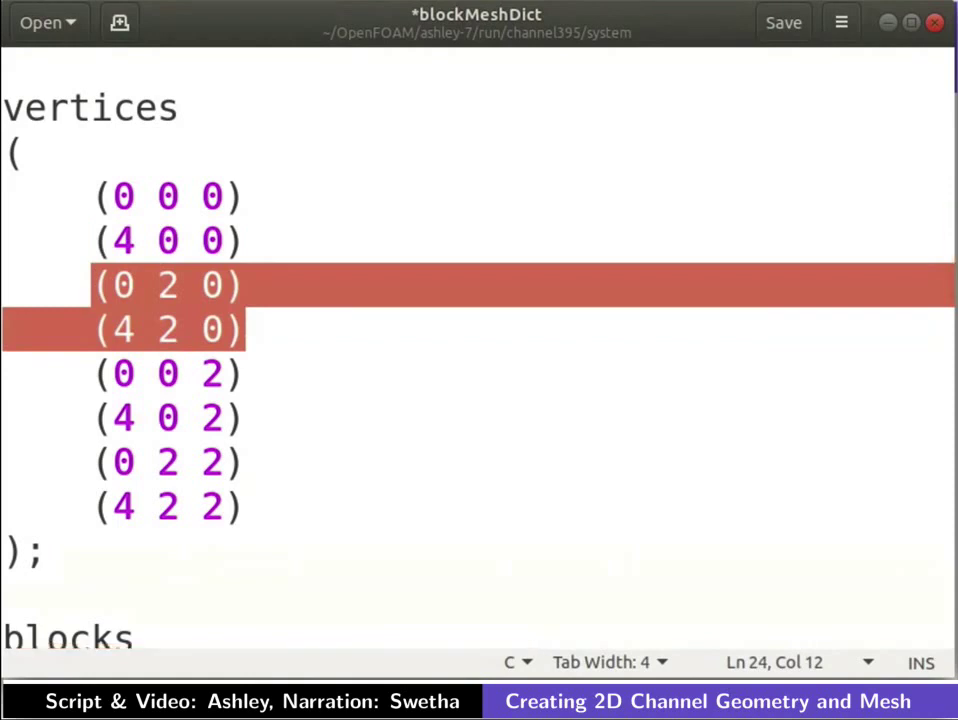
left_click(3, 70)
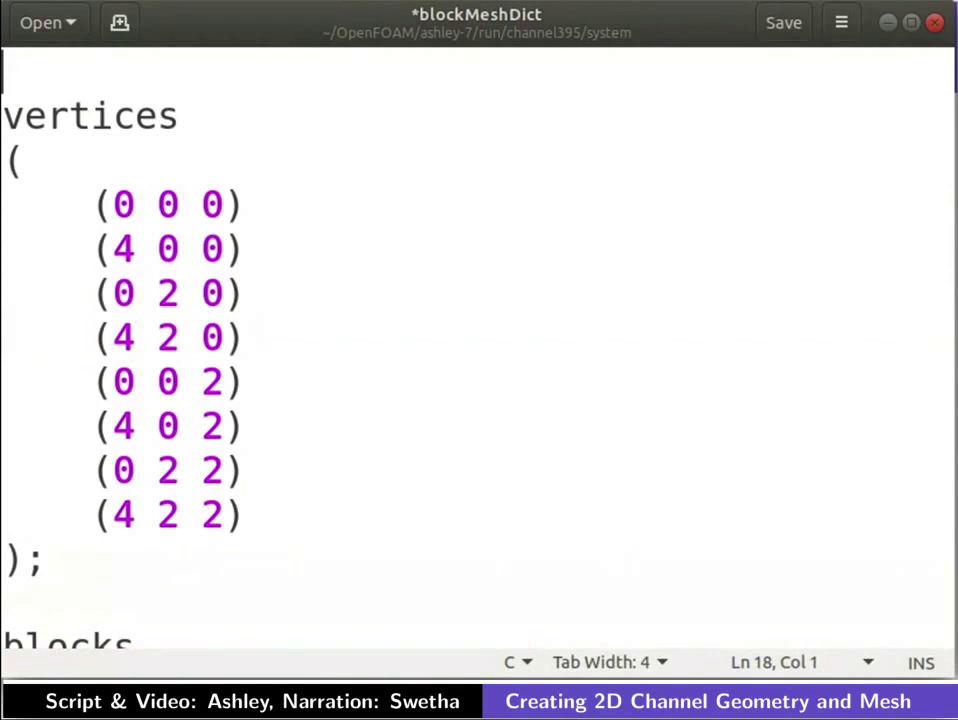
left_click_drag(93, 382, 245, 515)
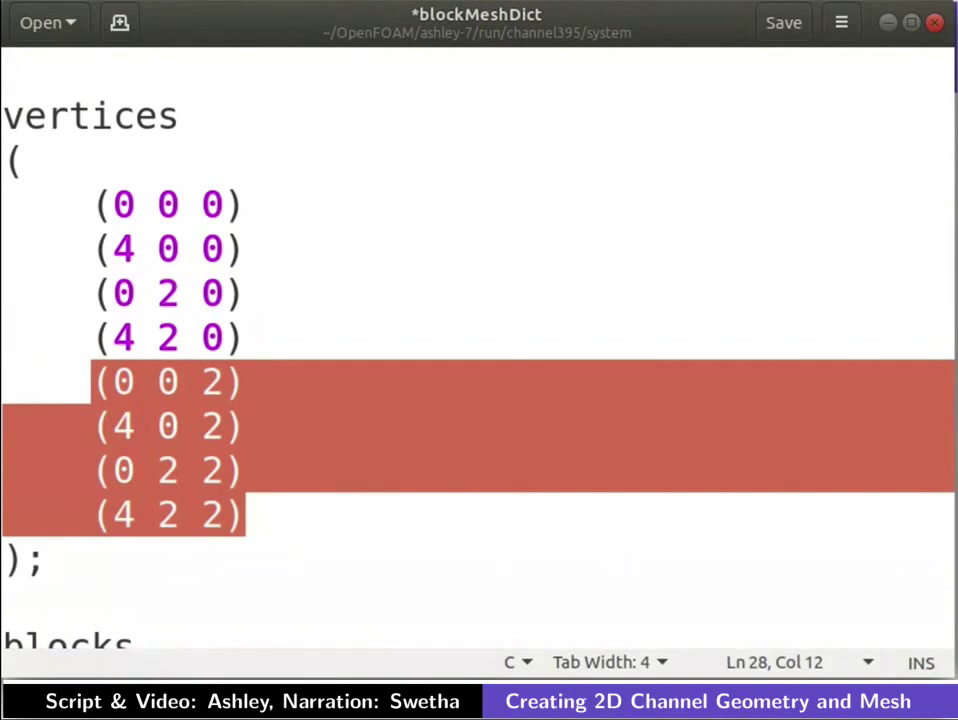
left_click(4, 71)
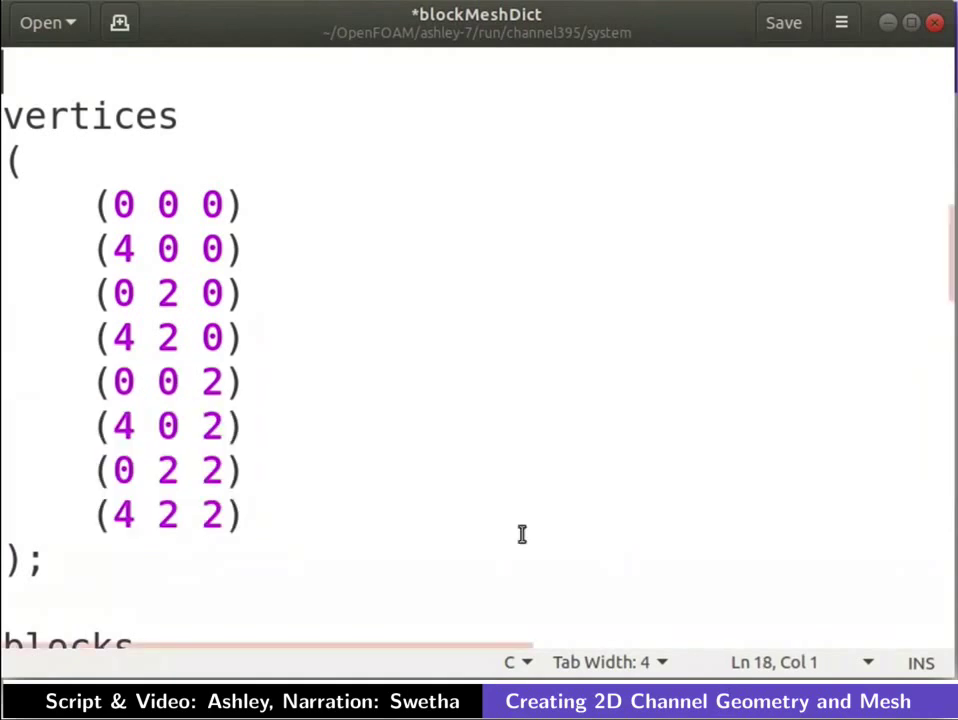
scroll(368, 530, "down", 5)
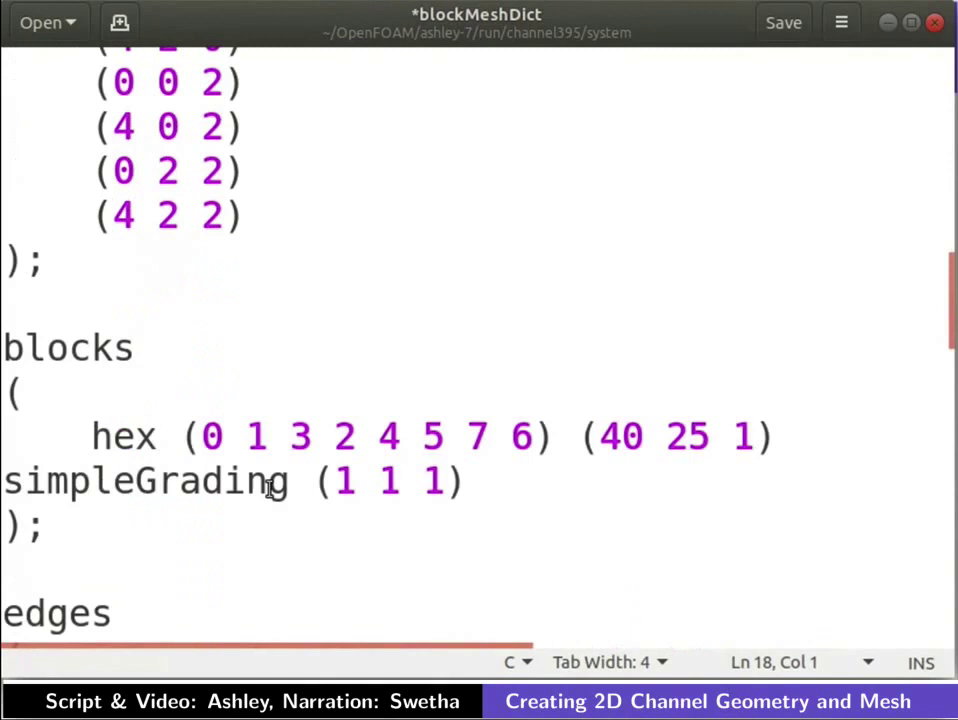
left_click_drag(4, 346, 70, 527)
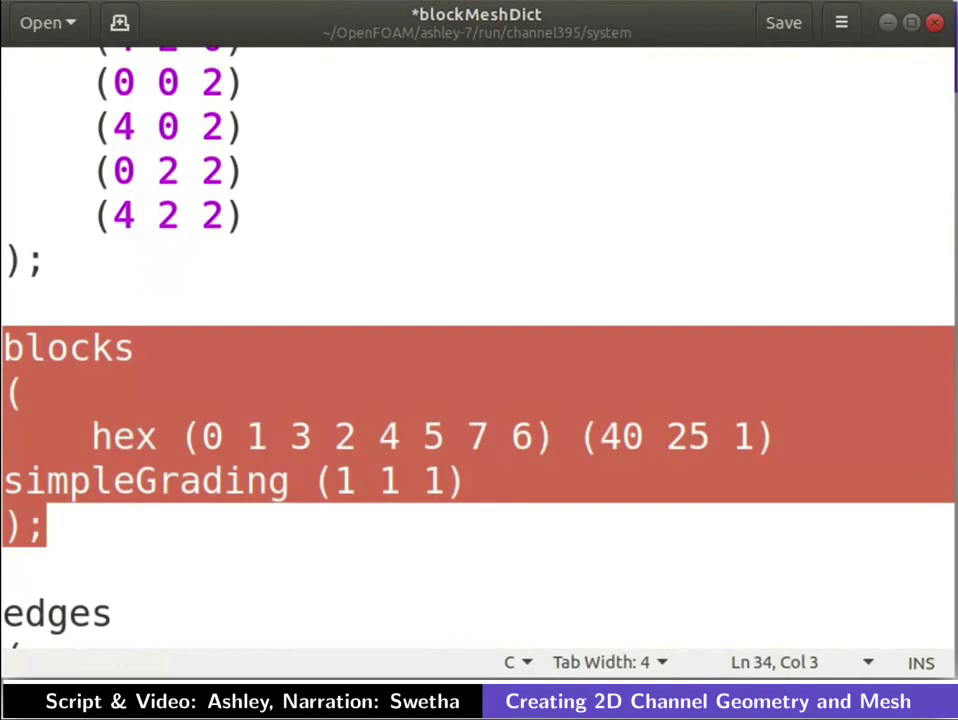
double_click(123, 436)
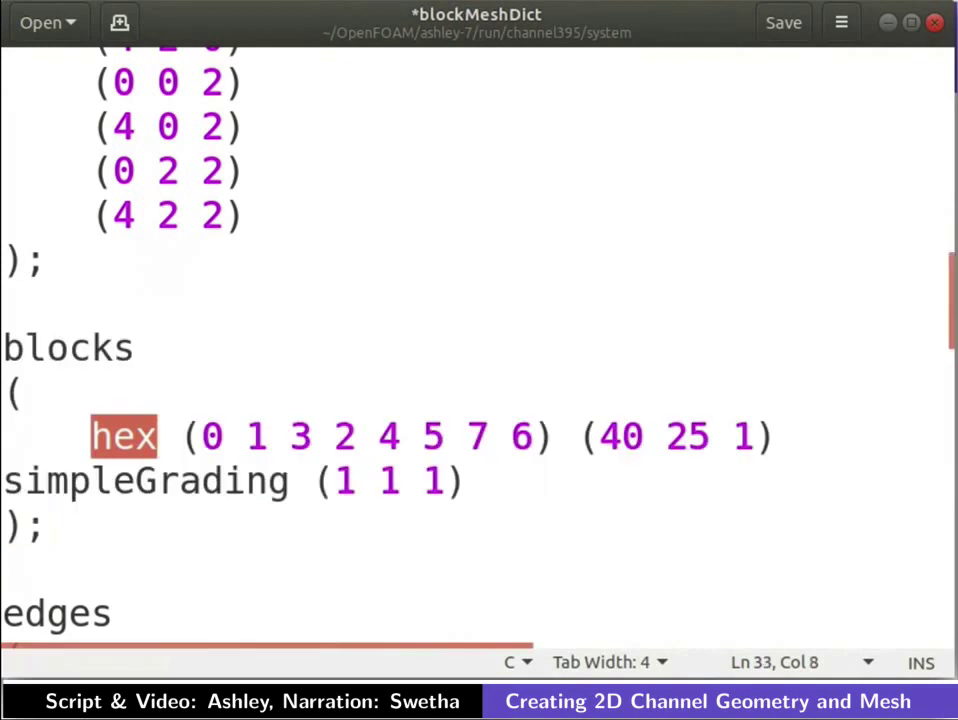
left_click(3, 54)
scroll(710, 441, "down", 1)
key("Down")
key("Down")
key("Down")
key("Down")
key("Down")
key("Down")
key("Down")
key("Down")
key("Down")
key("Down")
key("Down")
key("Down")
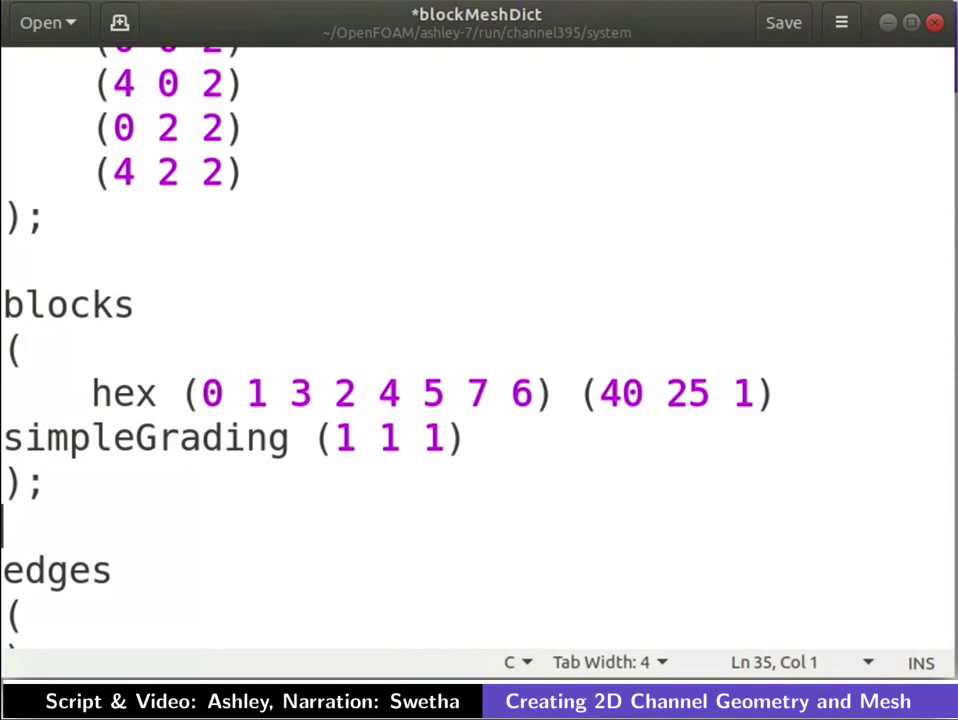
left_click_drag(202, 393, 356, 393)
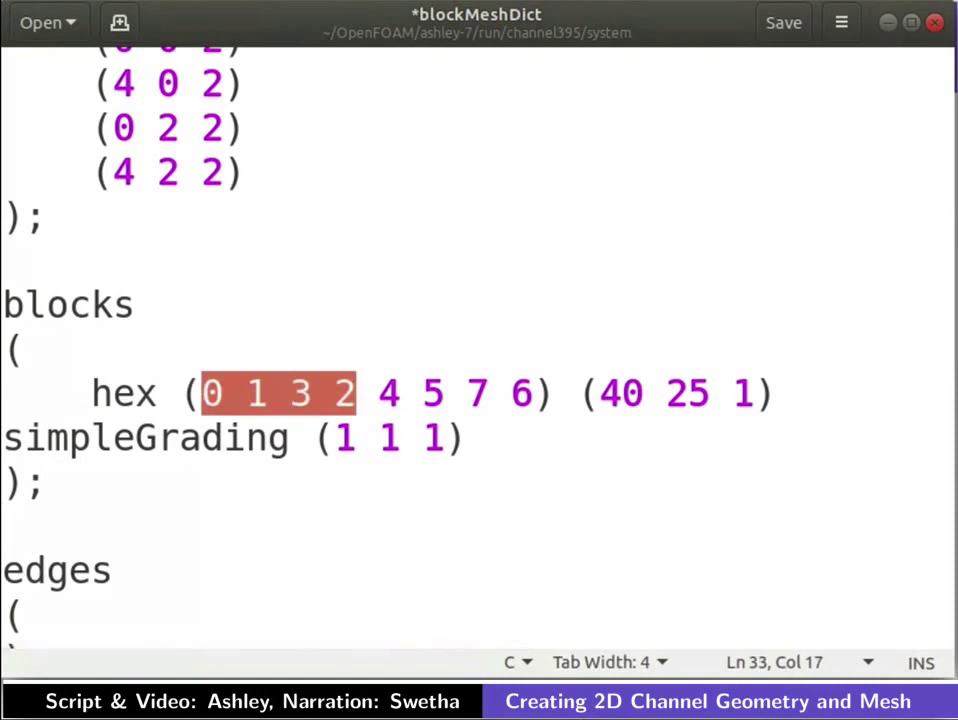
left_click_drag(378, 393, 534, 393)
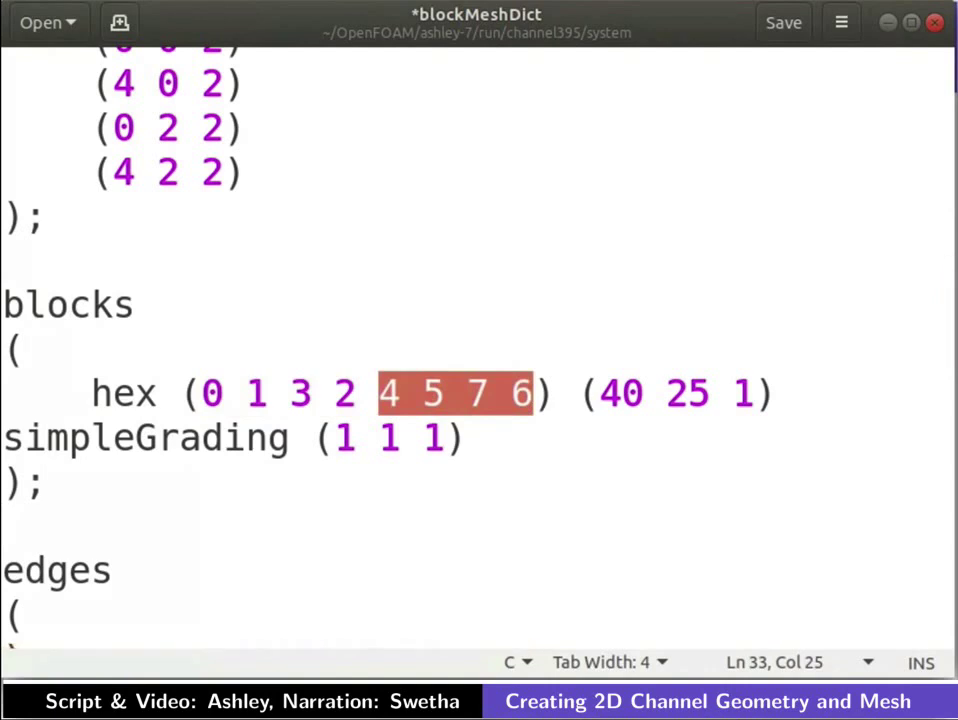
left_click(4, 525)
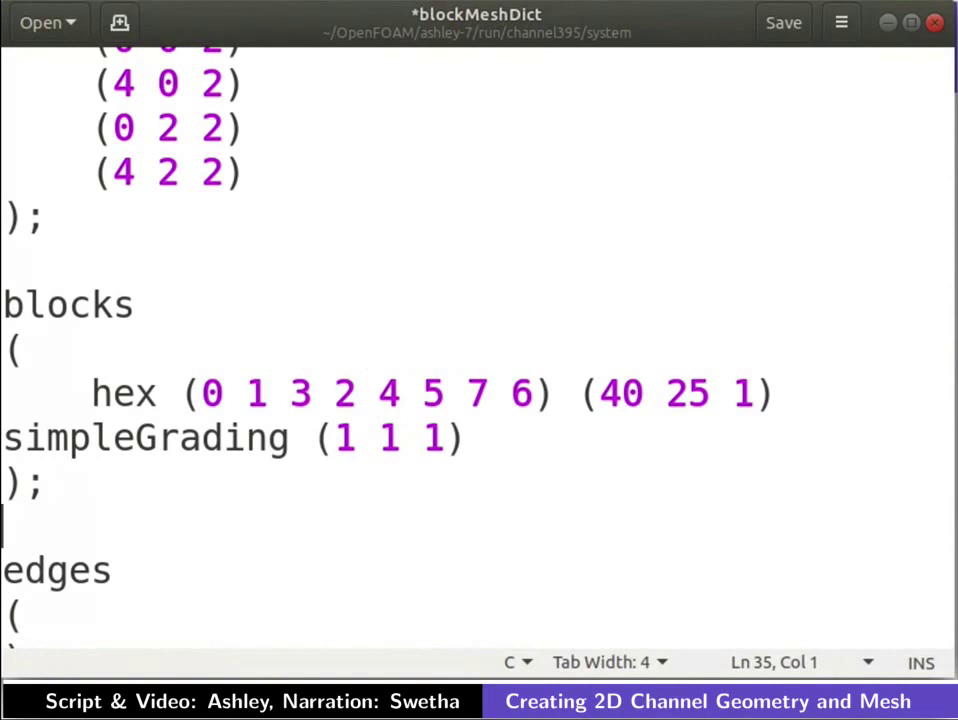
left_click_drag(599, 393, 755, 393)
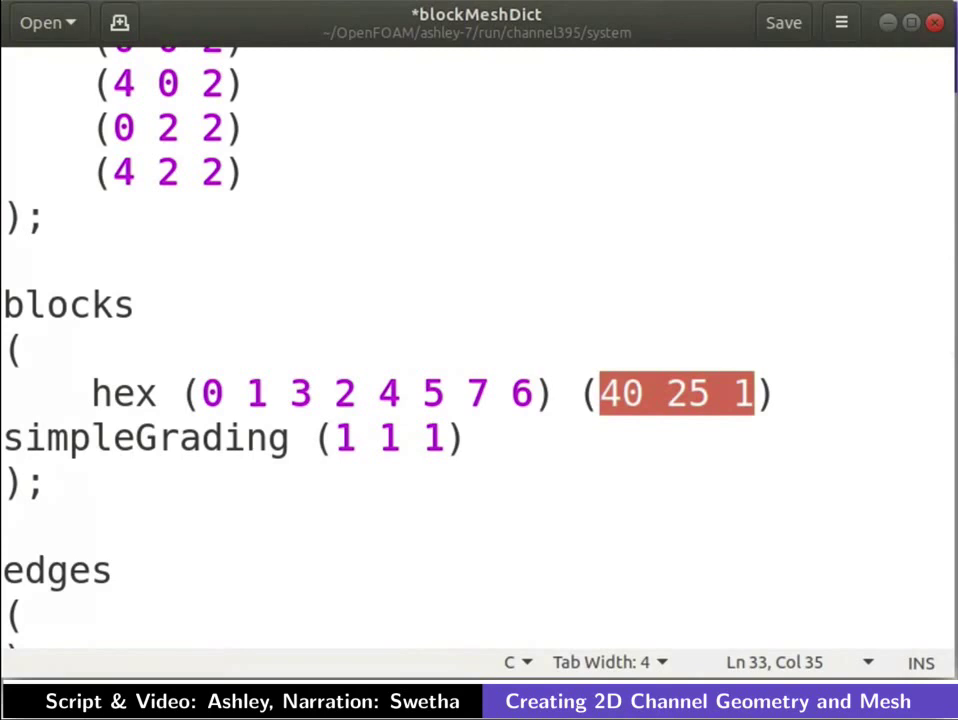
double_click(743, 393)
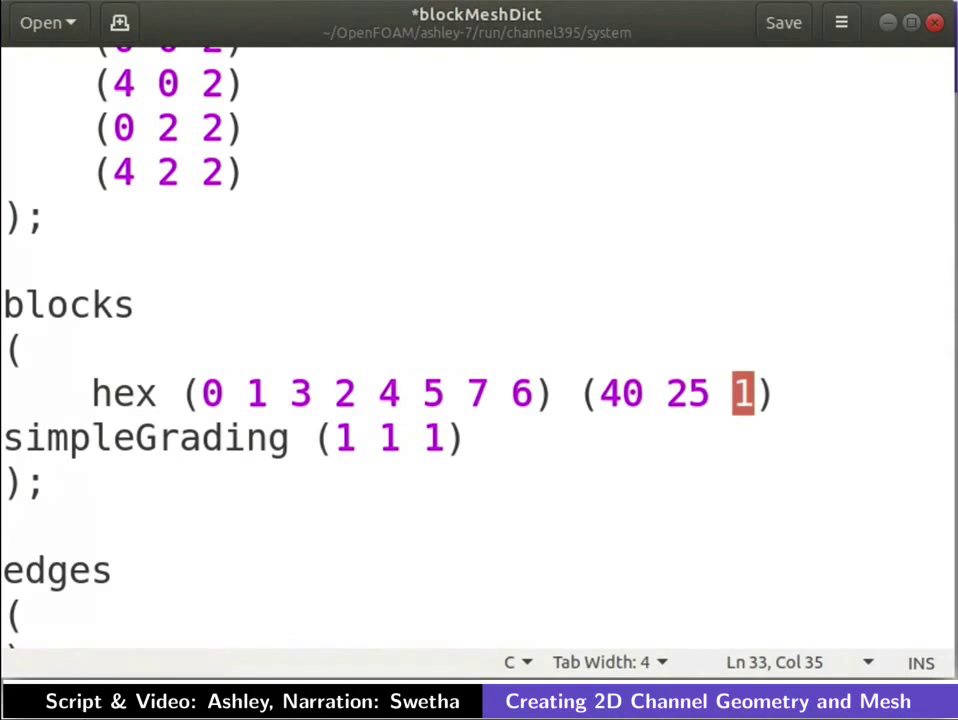
left_click(4, 525)
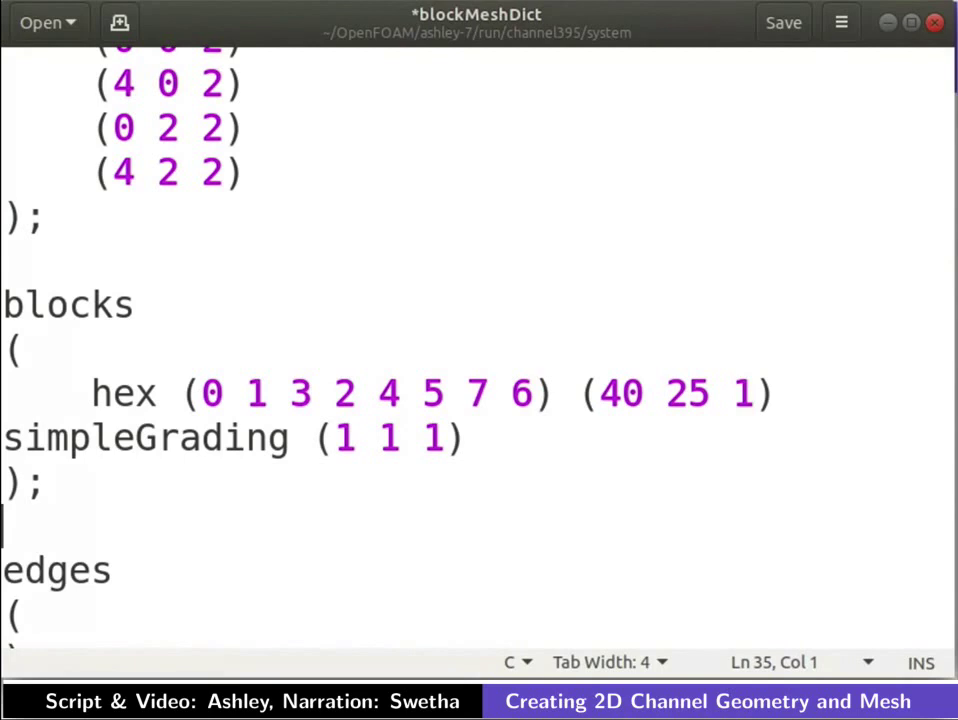
double_click(145, 438)
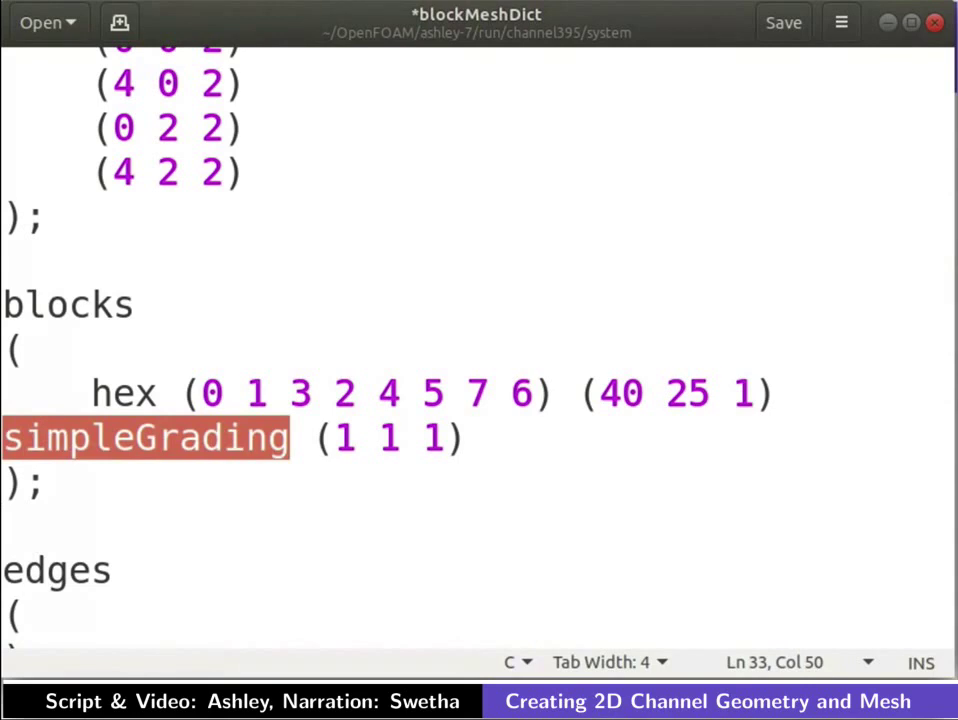
left_click(10, 527)
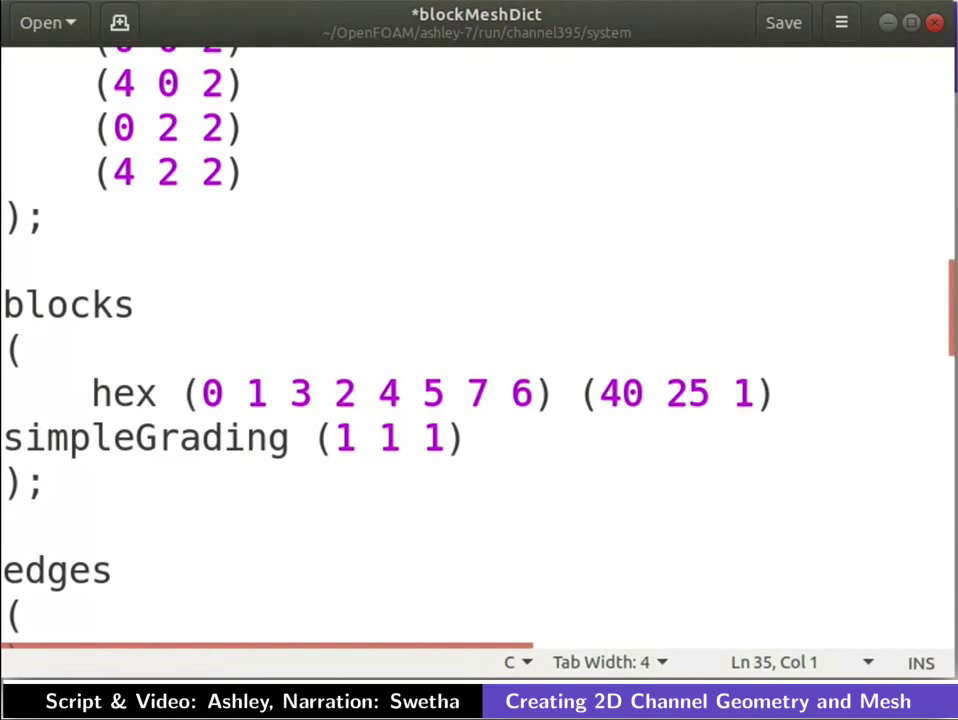
left_click_drag(334, 438, 445, 438)
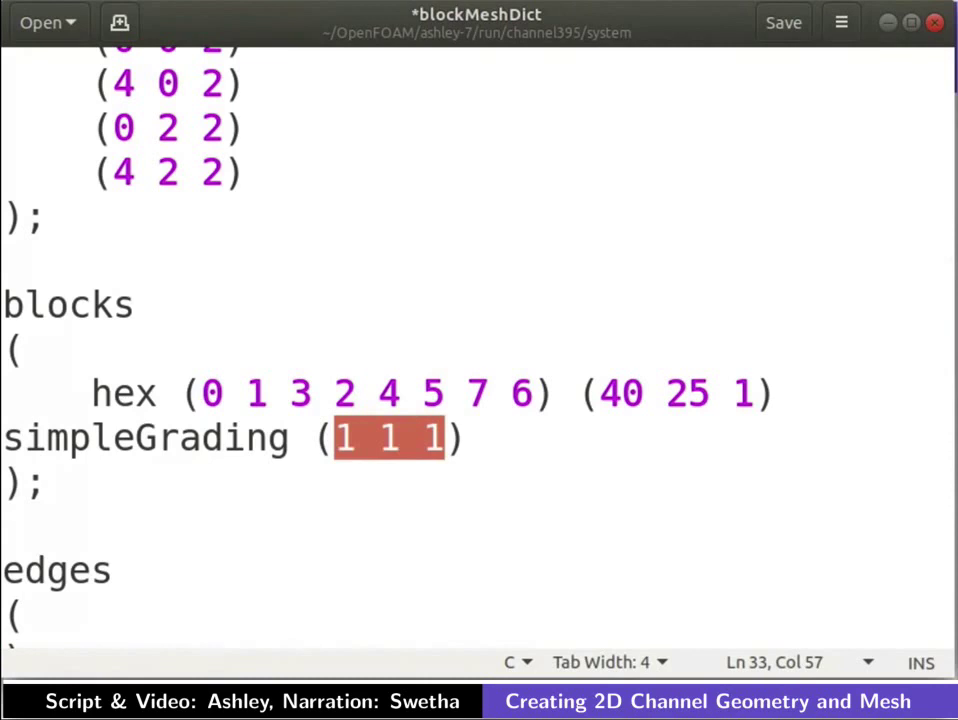
left_click_drag(3, 556, 46, 436)
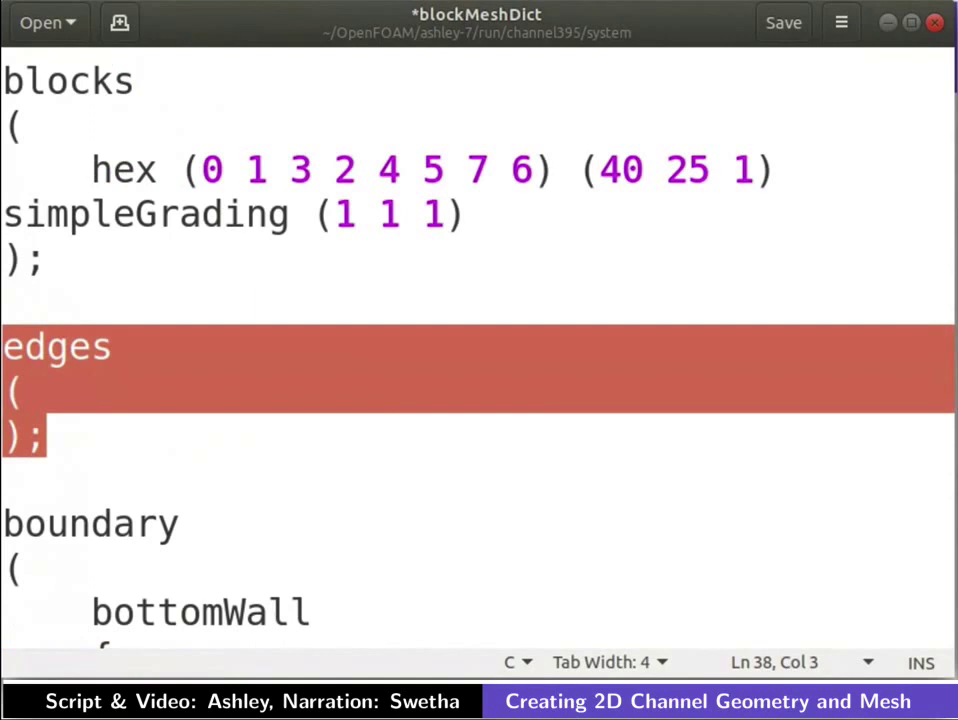
scroll(479, 350, "down", 2)
double_click(90, 300)
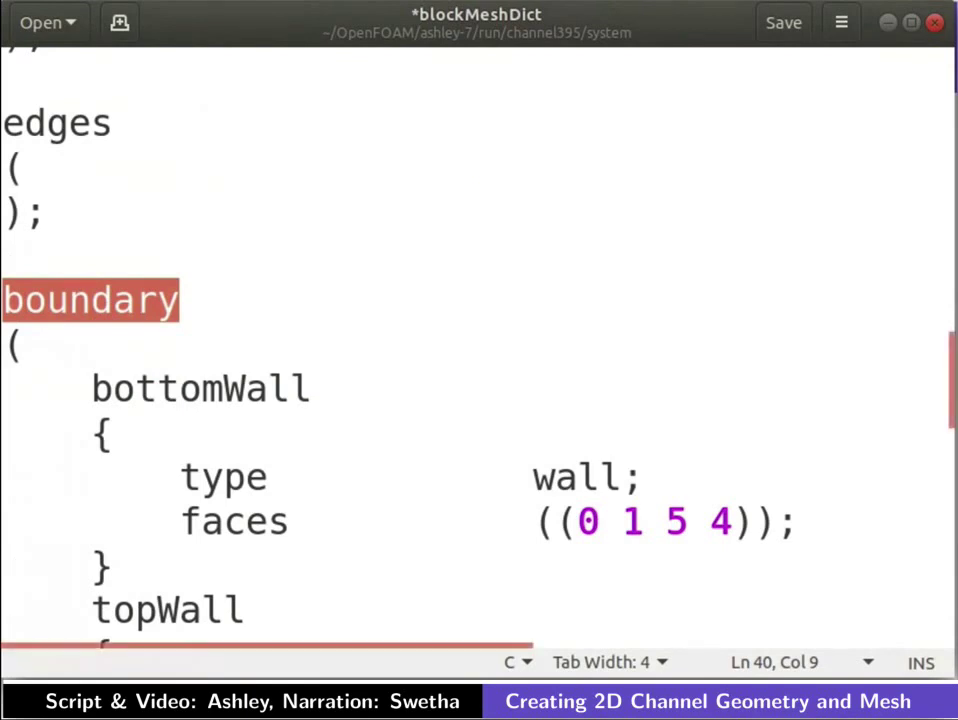
key("Home")
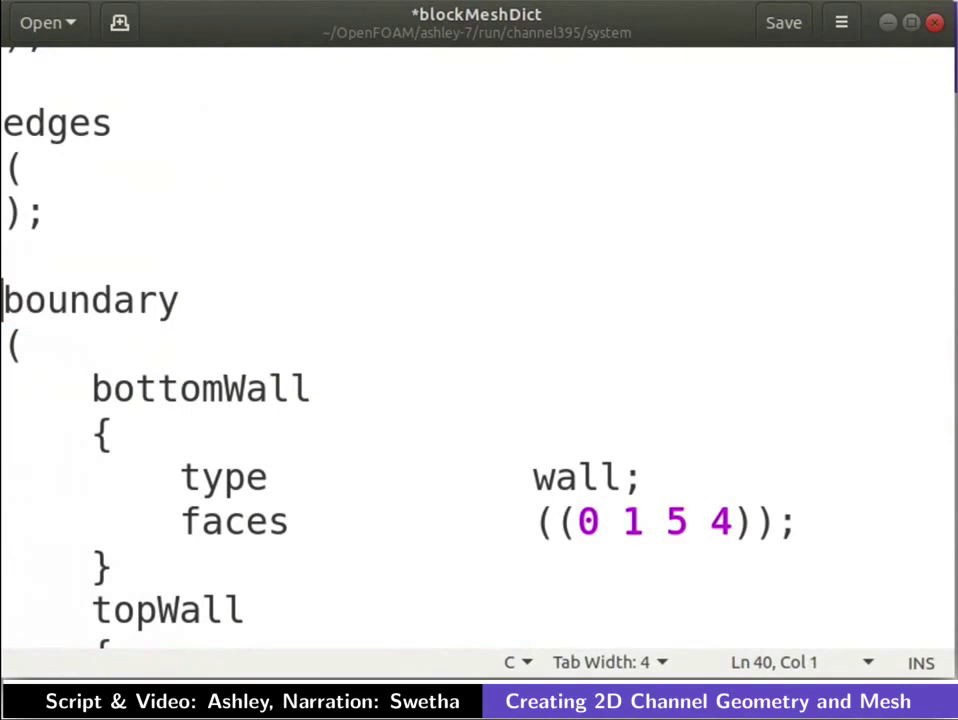
key("Down")
key("Down")
key("Home")
key("shift+End")
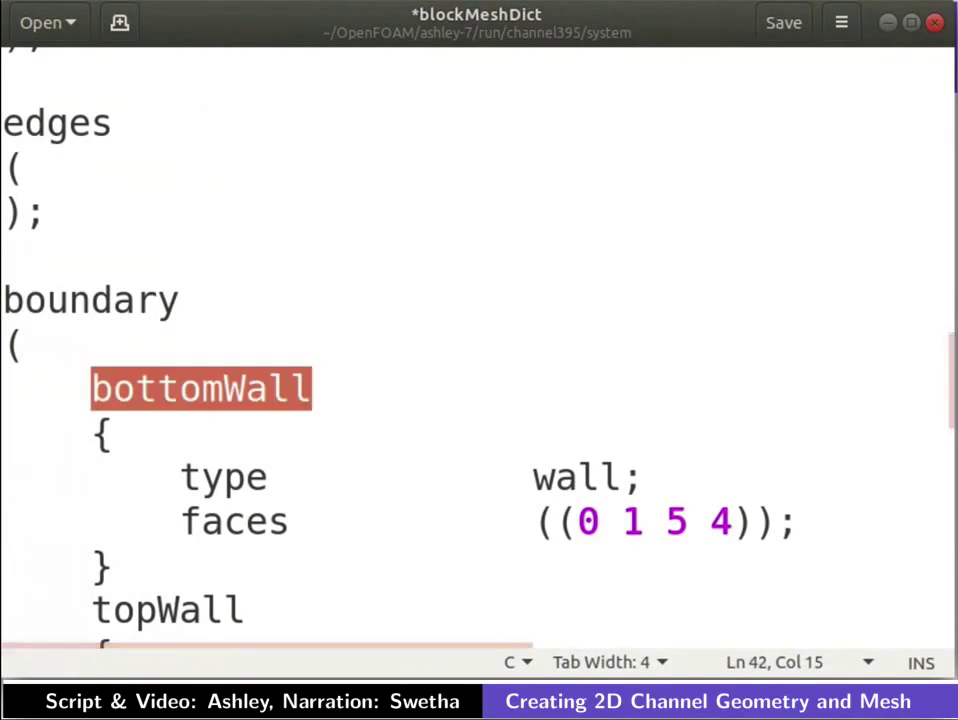
key("Down")
key("Down")
key("Home")
key("ctrl+shift+Right")
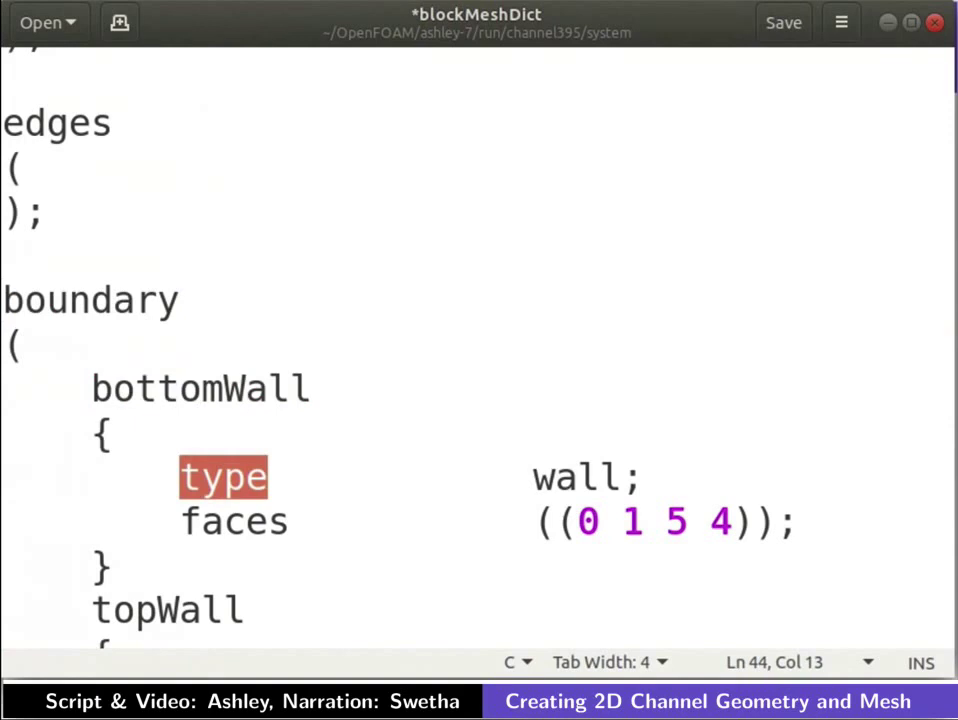
key("ctrl+Right")
key("ctrl+Left")
key("ctrl+shift+Right")
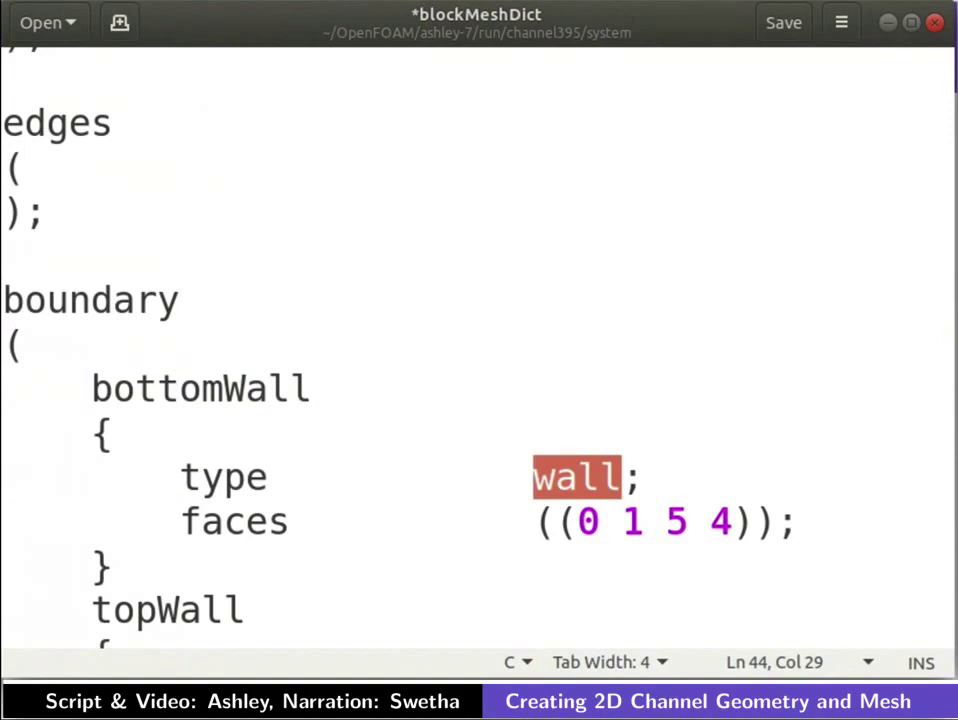
double_click(234, 521)
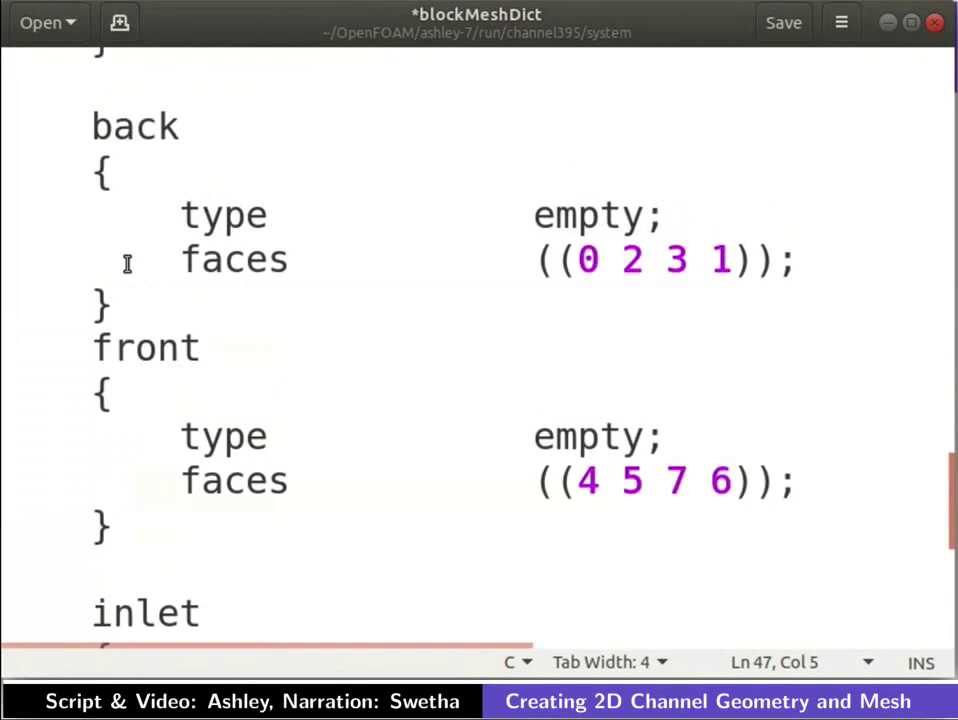
left_click_drag(91, 126, 112, 527)
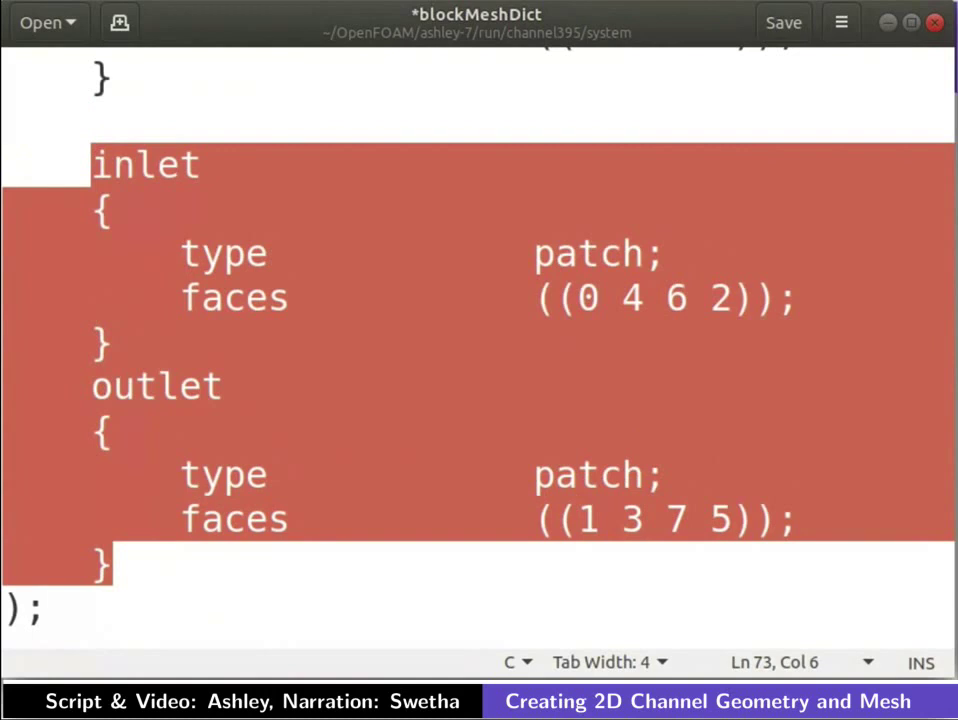
left_click(46, 608)
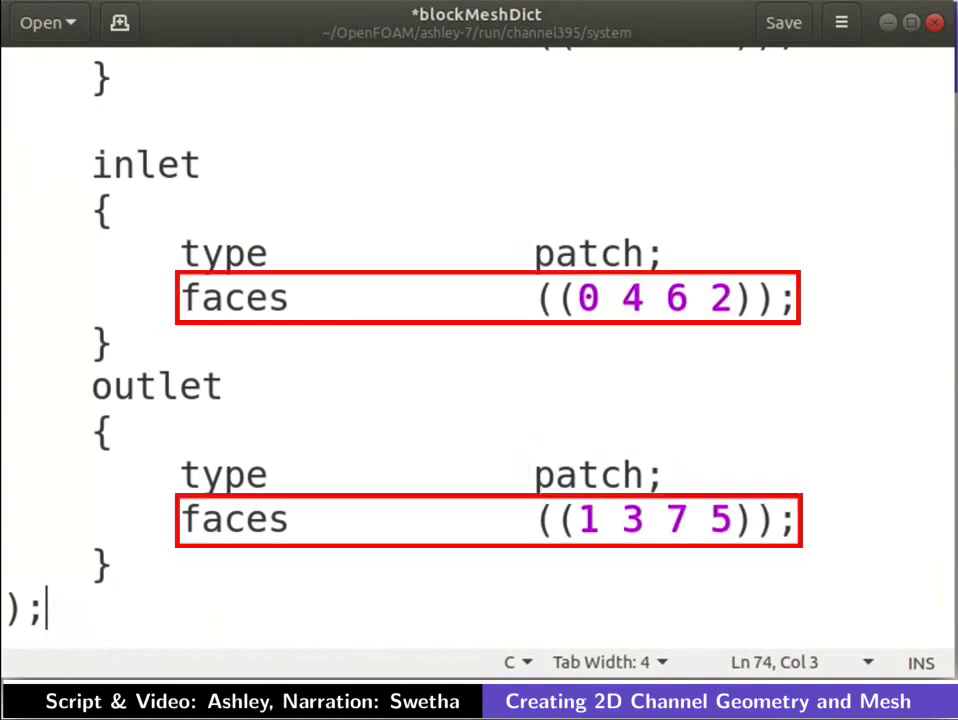
scroll(4, 525, "down", 3)
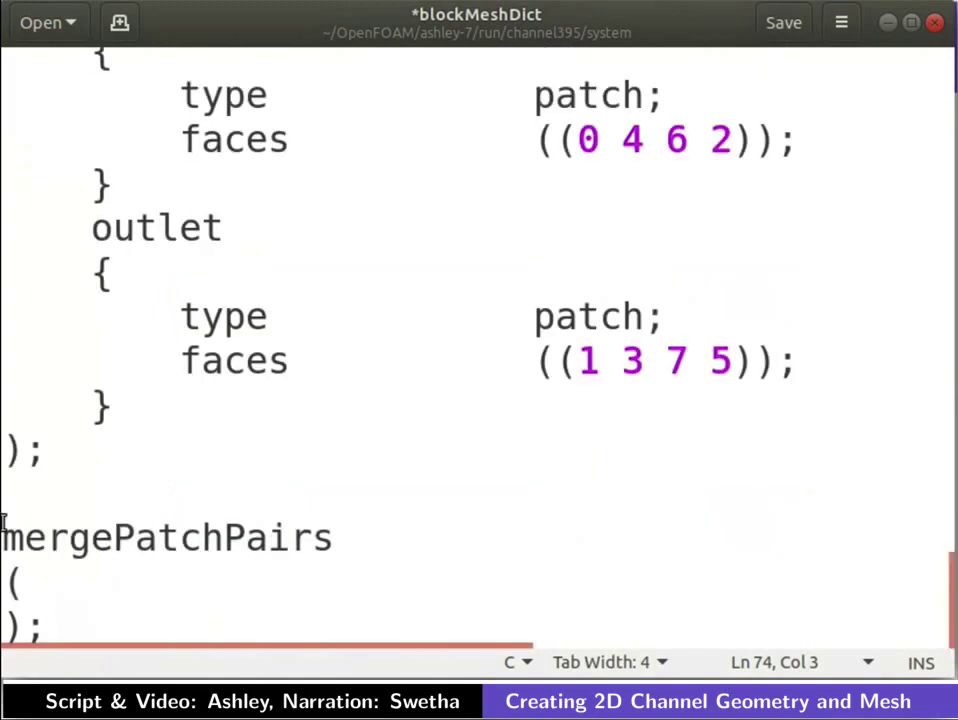
double_click(5, 530)
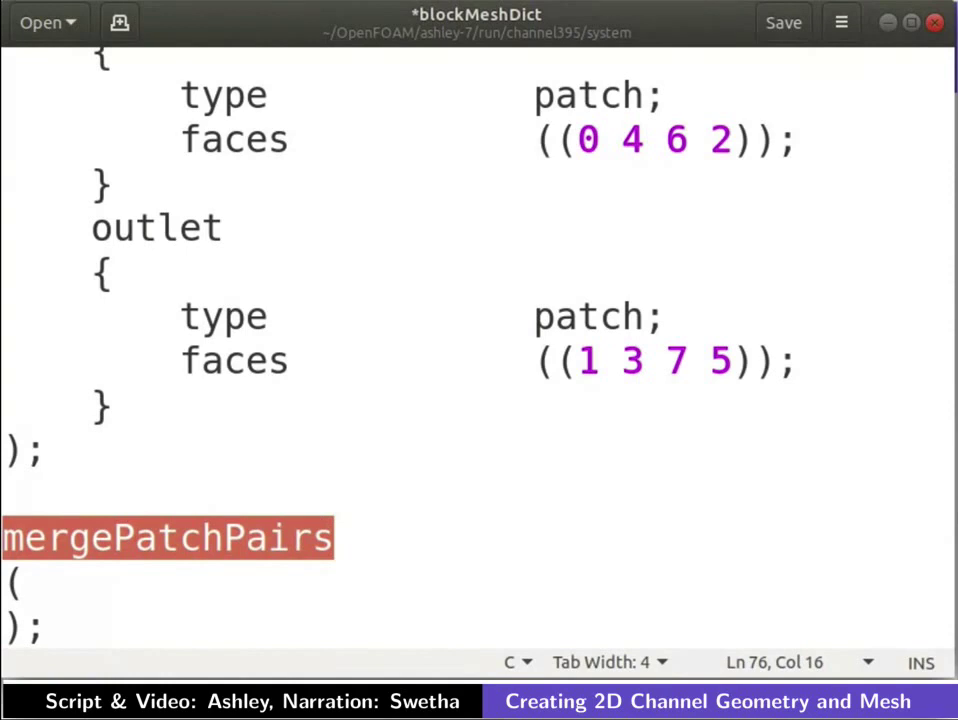
key("shift+Down")
key("shift+Down")
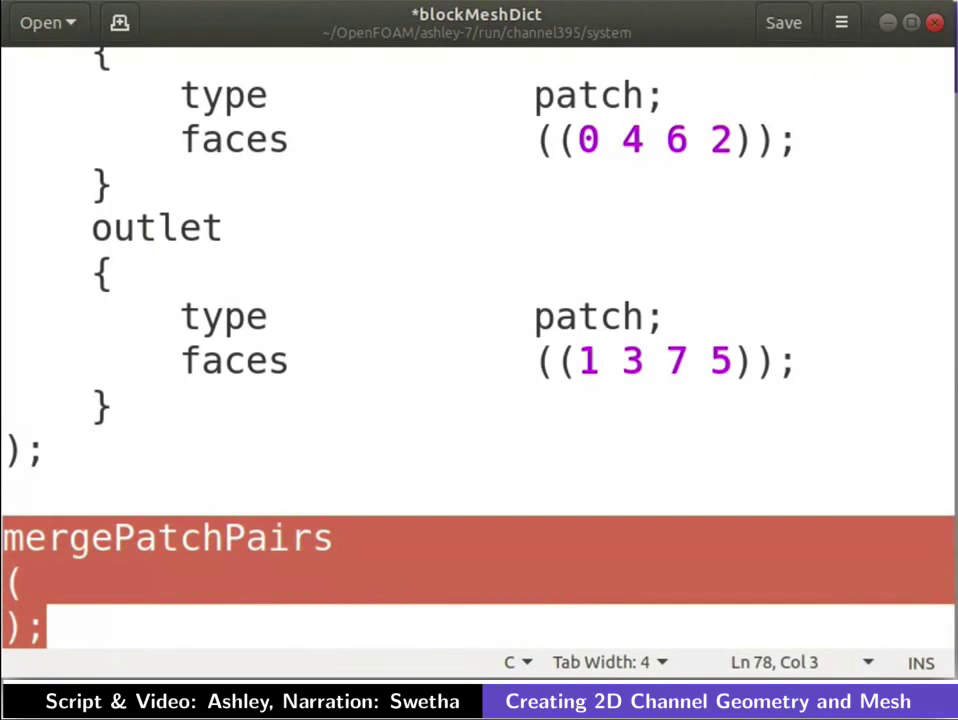
Save and close blockMeshDict, then move into the channel395 case directory
left_click(781, 30)
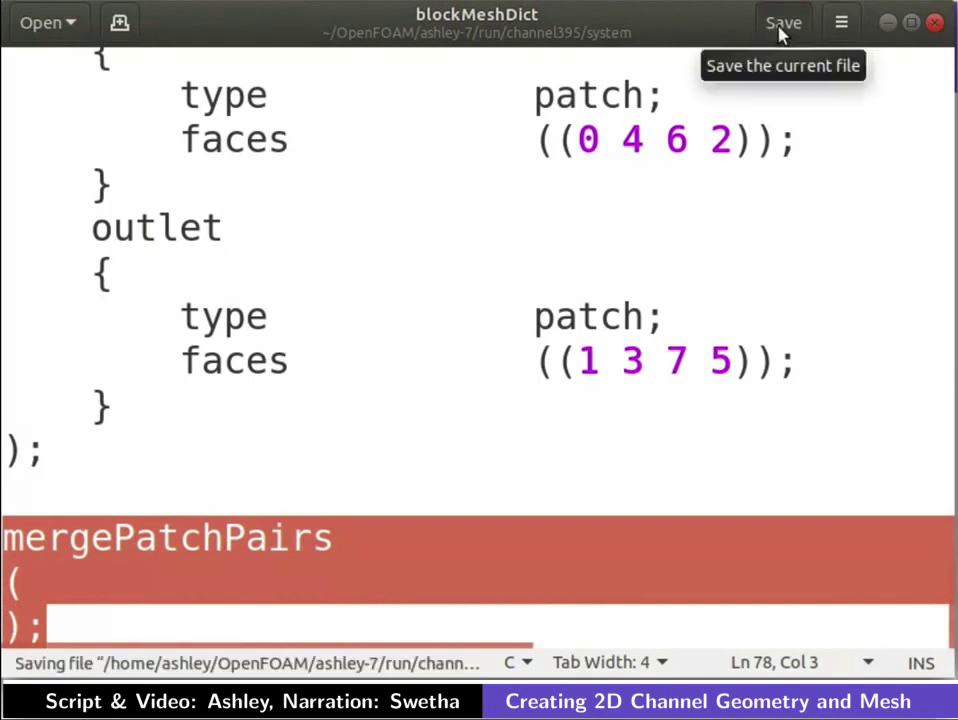
left_click(934, 24)
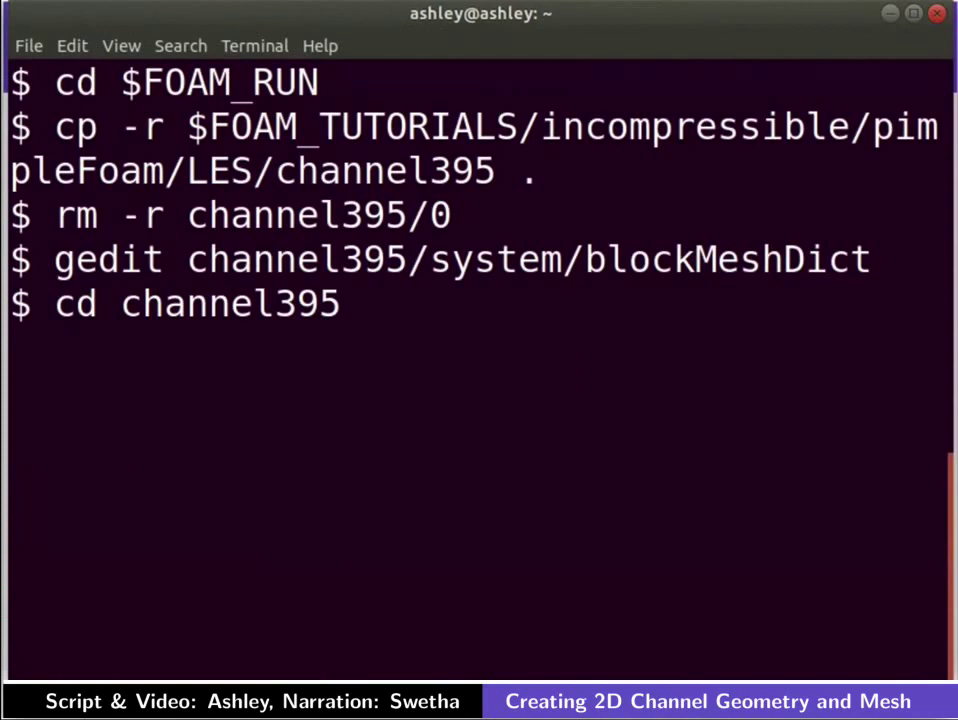
key("Return")
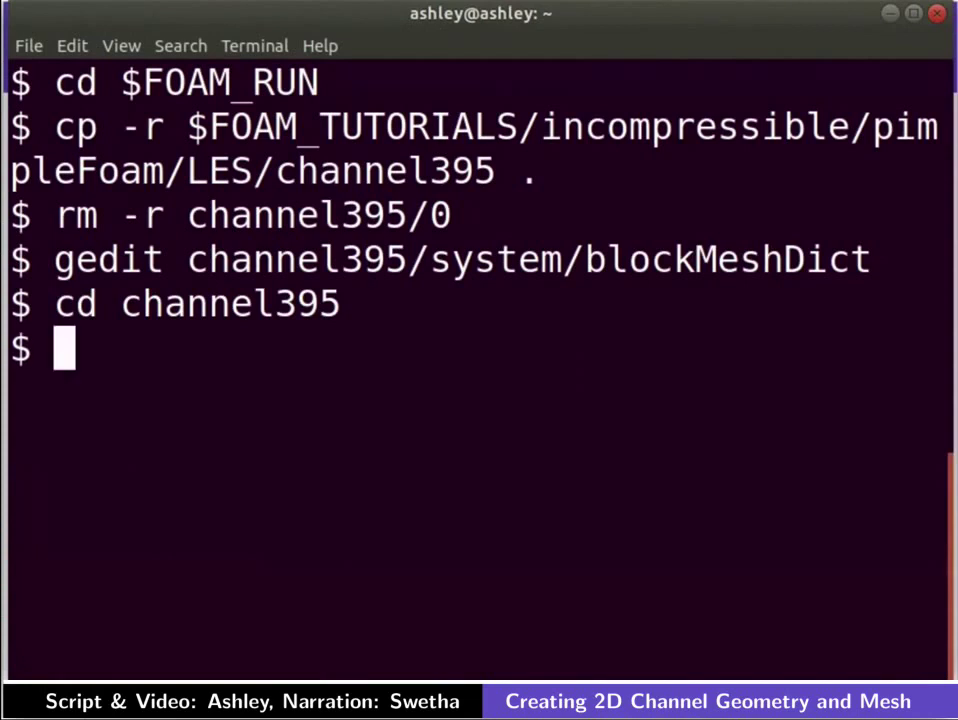
Generate the channel mesh with blockMesh and launch paraFoam
type("blockMesh")
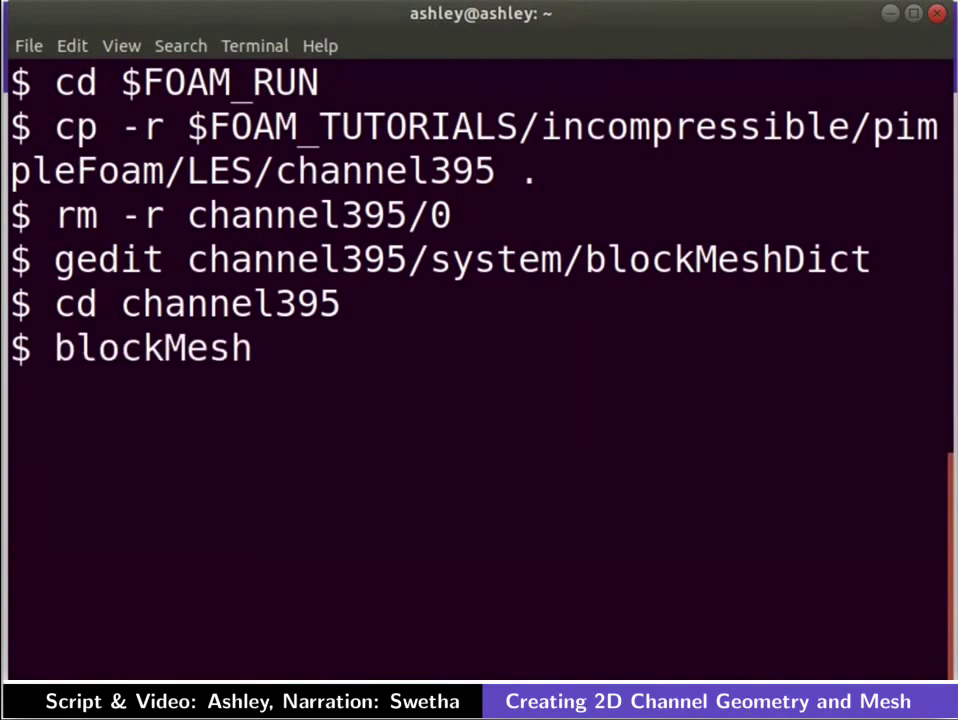
key("Return")
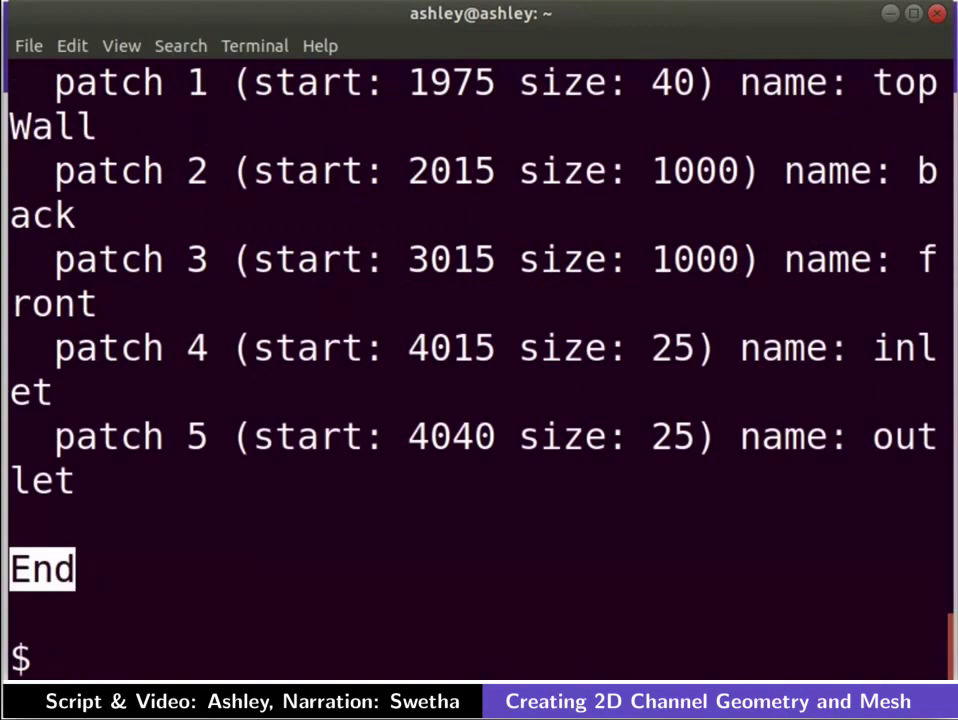
type("paraFoam")
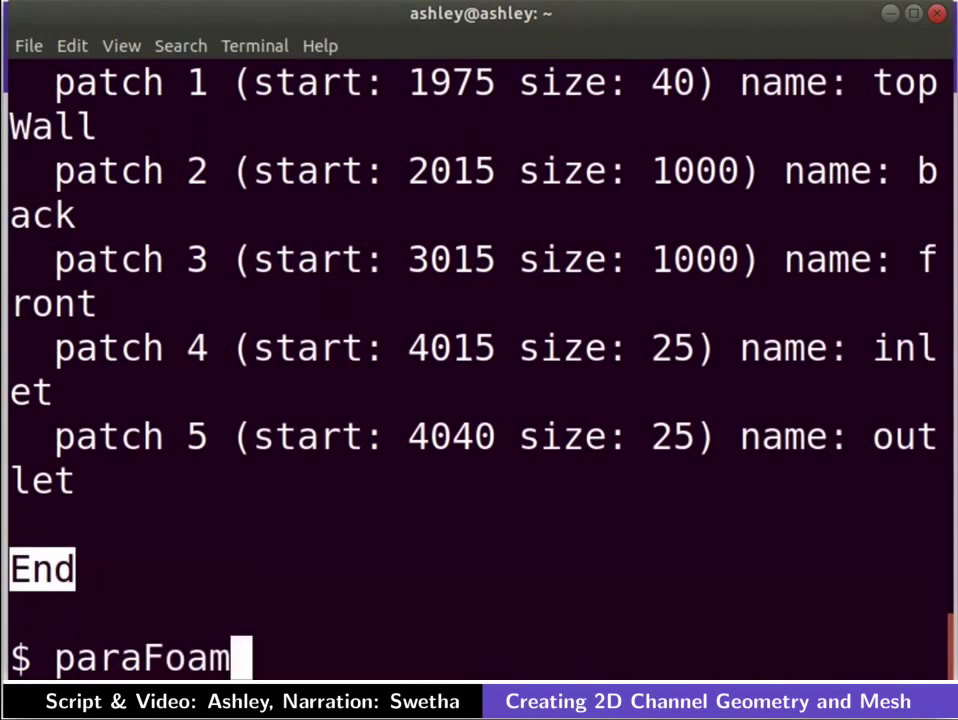
key("Return")
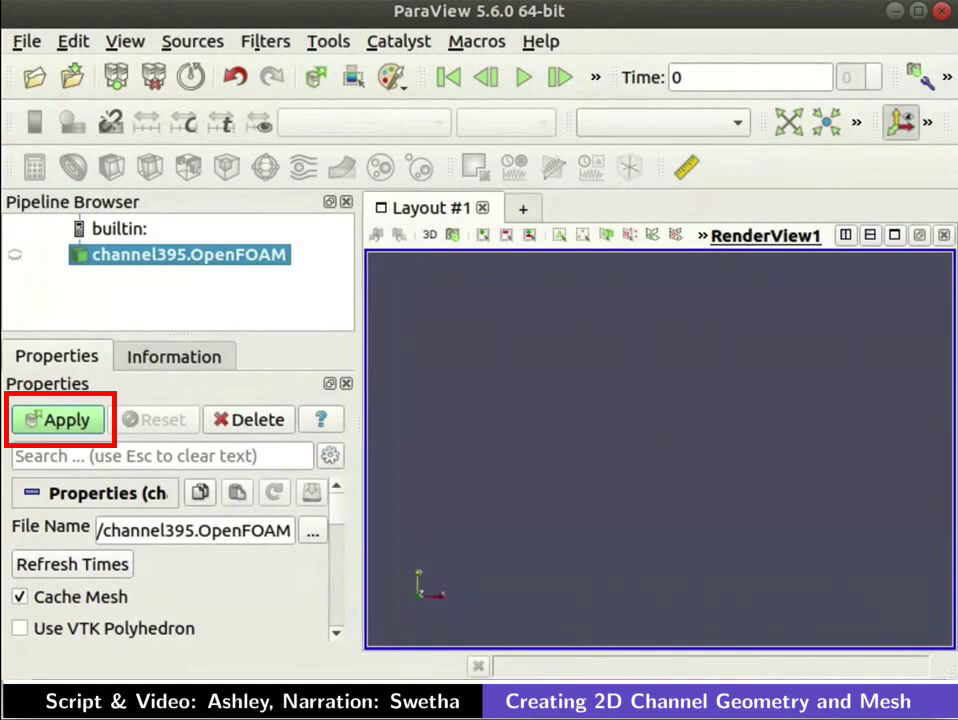
Load channel395.OpenFOAM, show it as Surface With Edges, then close ParaView
left_click(63, 427)
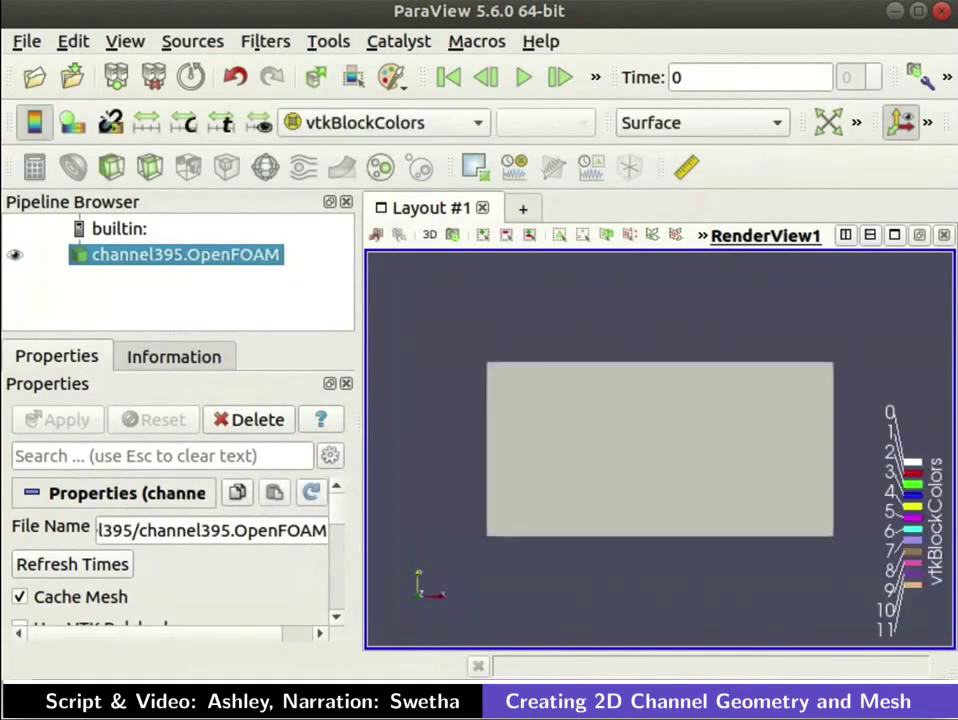
left_click(706, 128)
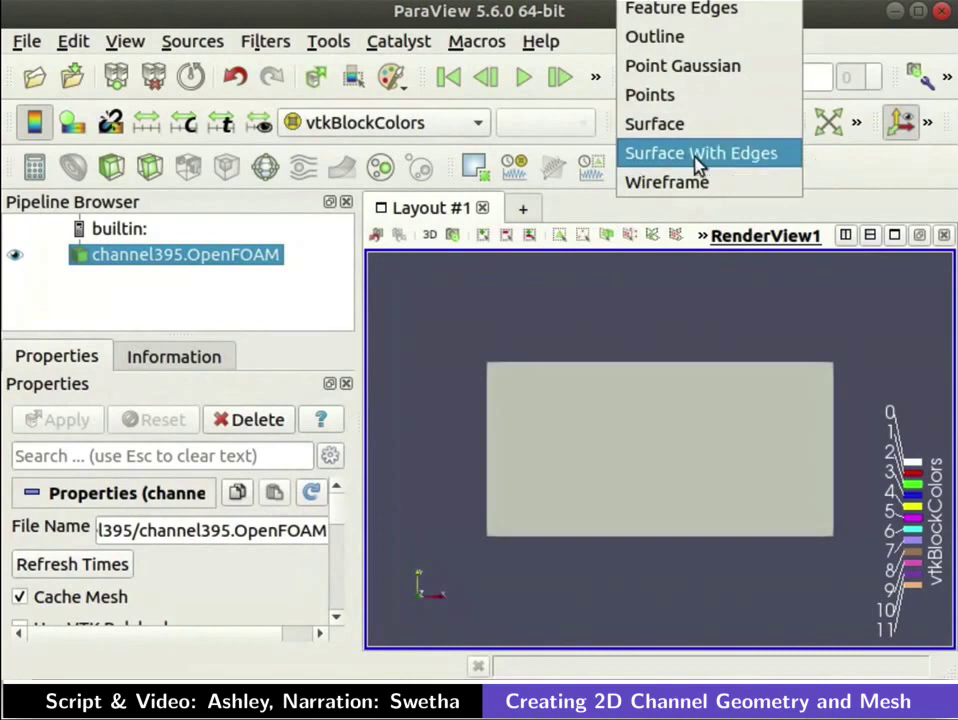
left_click(697, 160)
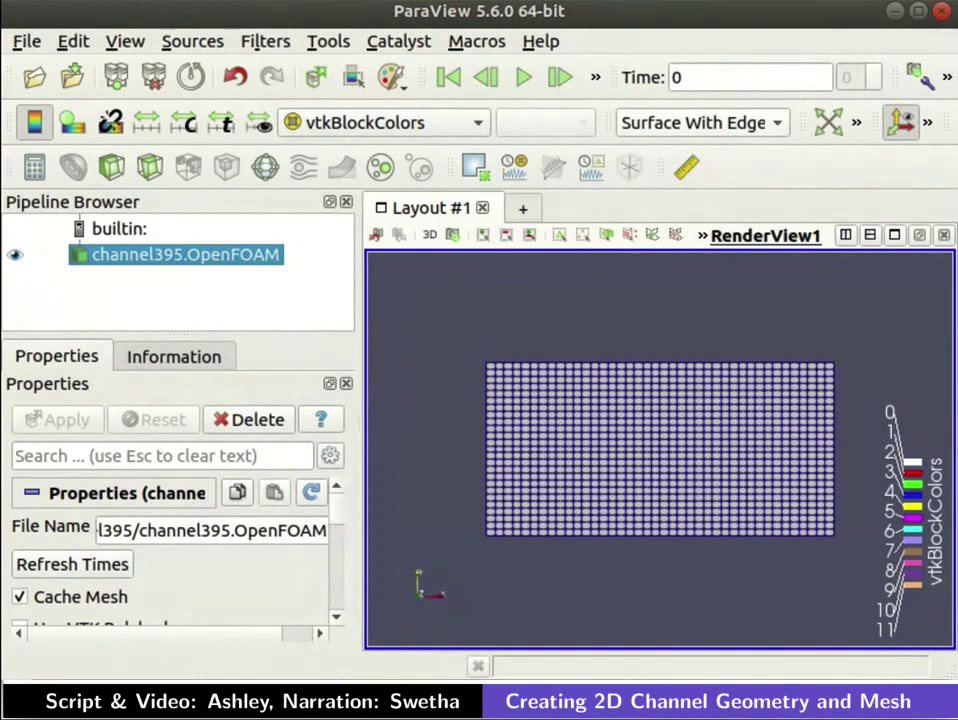
left_click(940, 12)
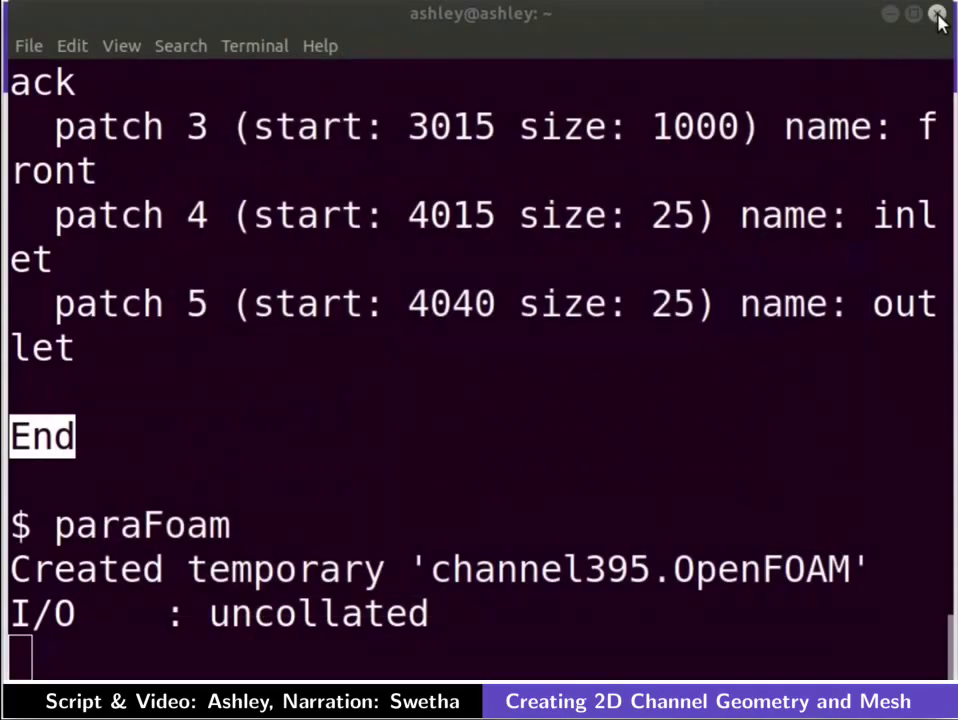